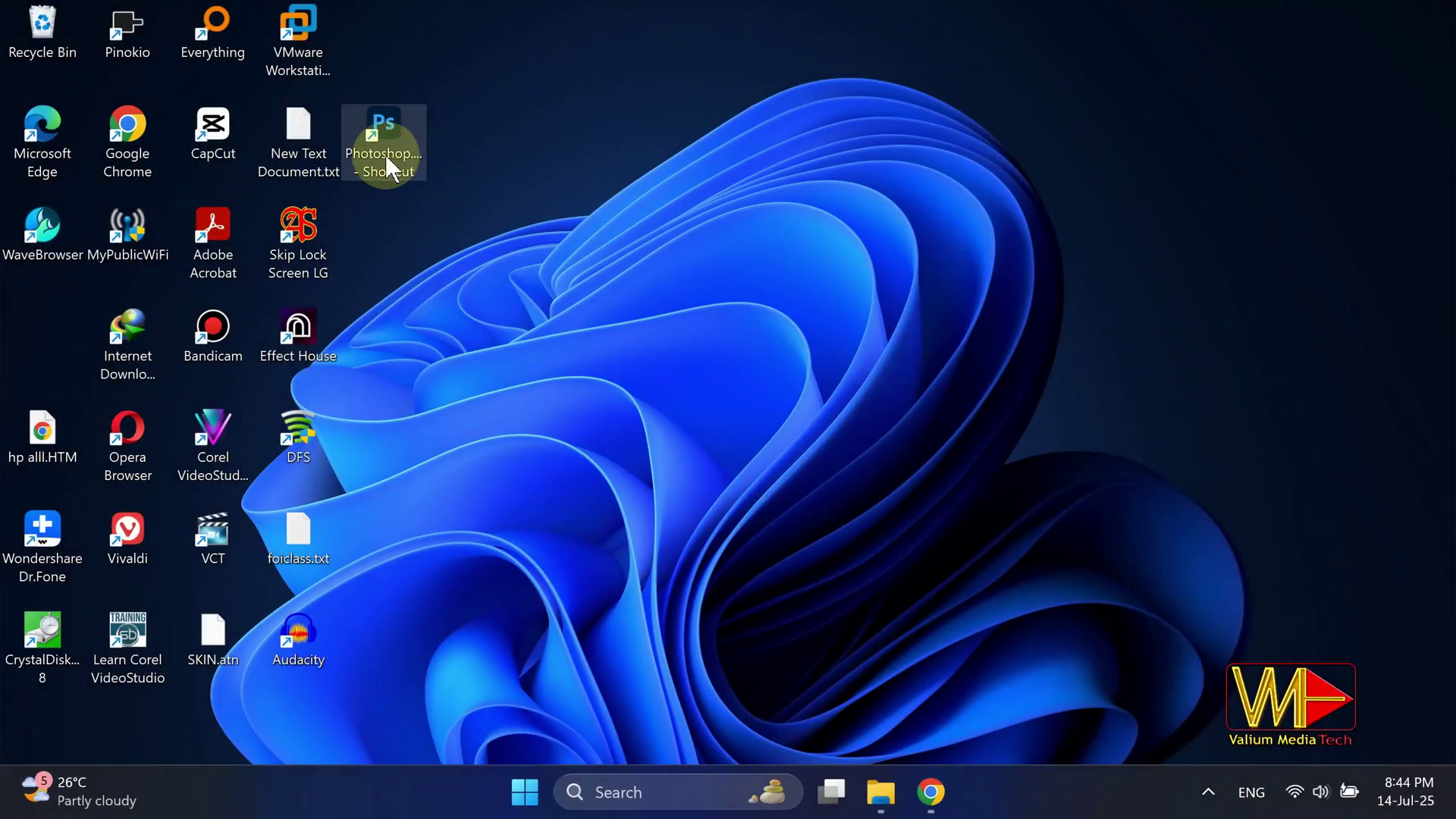
Step: Launch Photoshop 2025 from the desktop shortcut and let it reach the Welcome screen
double_click(385, 155)
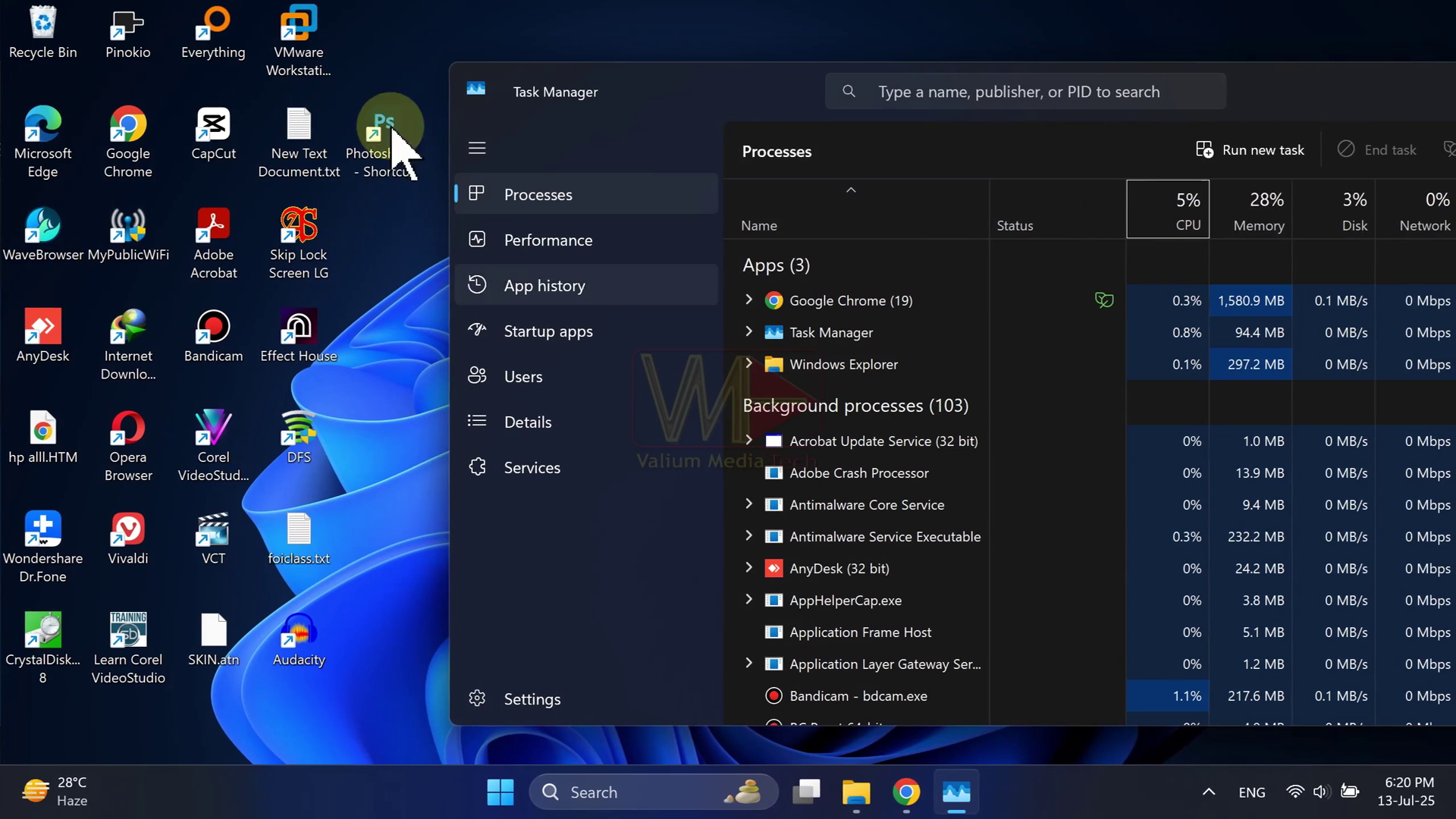
double_click(393, 130)
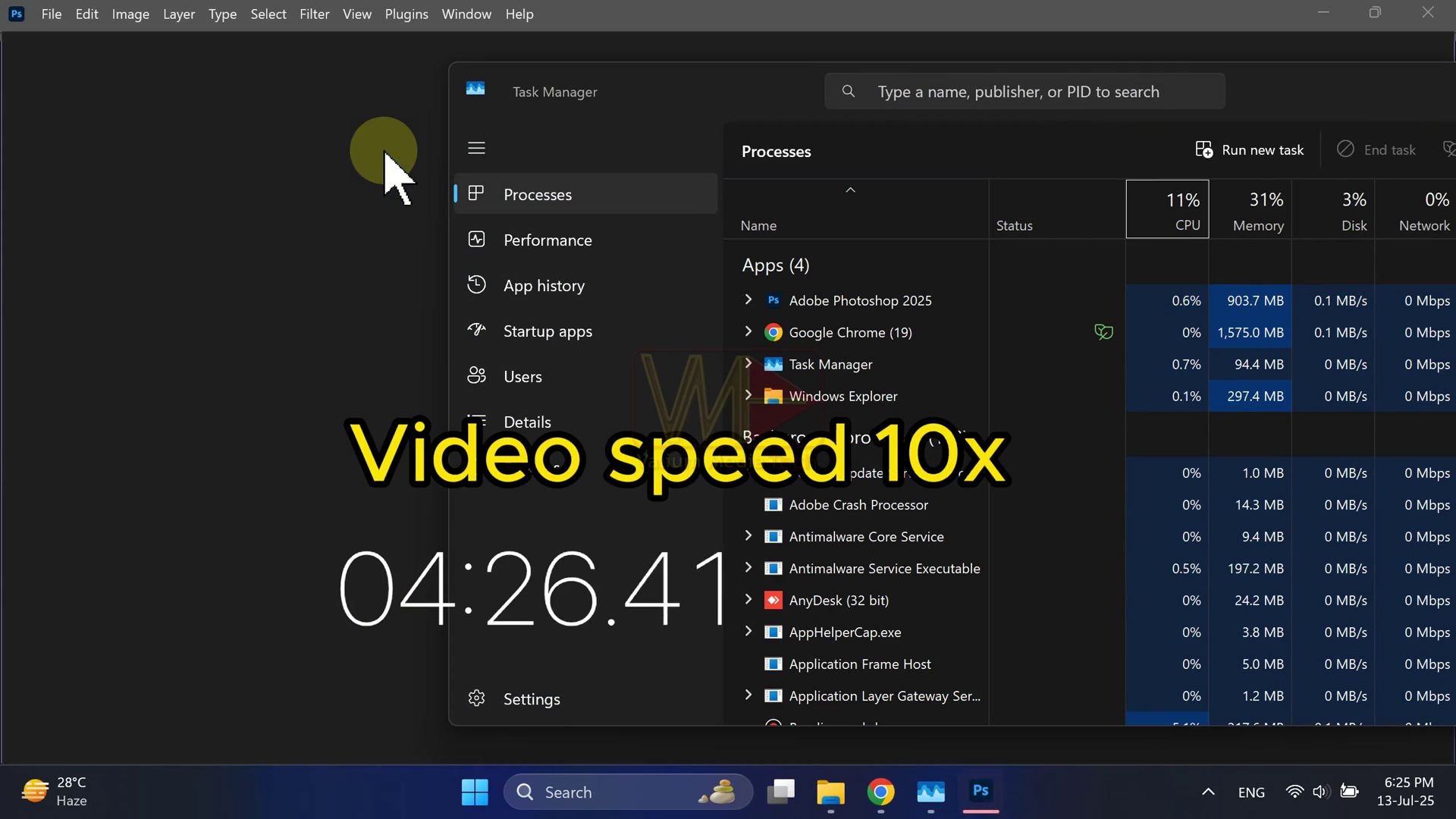
Step: Check memory and disk usage in Task Manager's Performance view, then close Task Manager
click(825, 336)
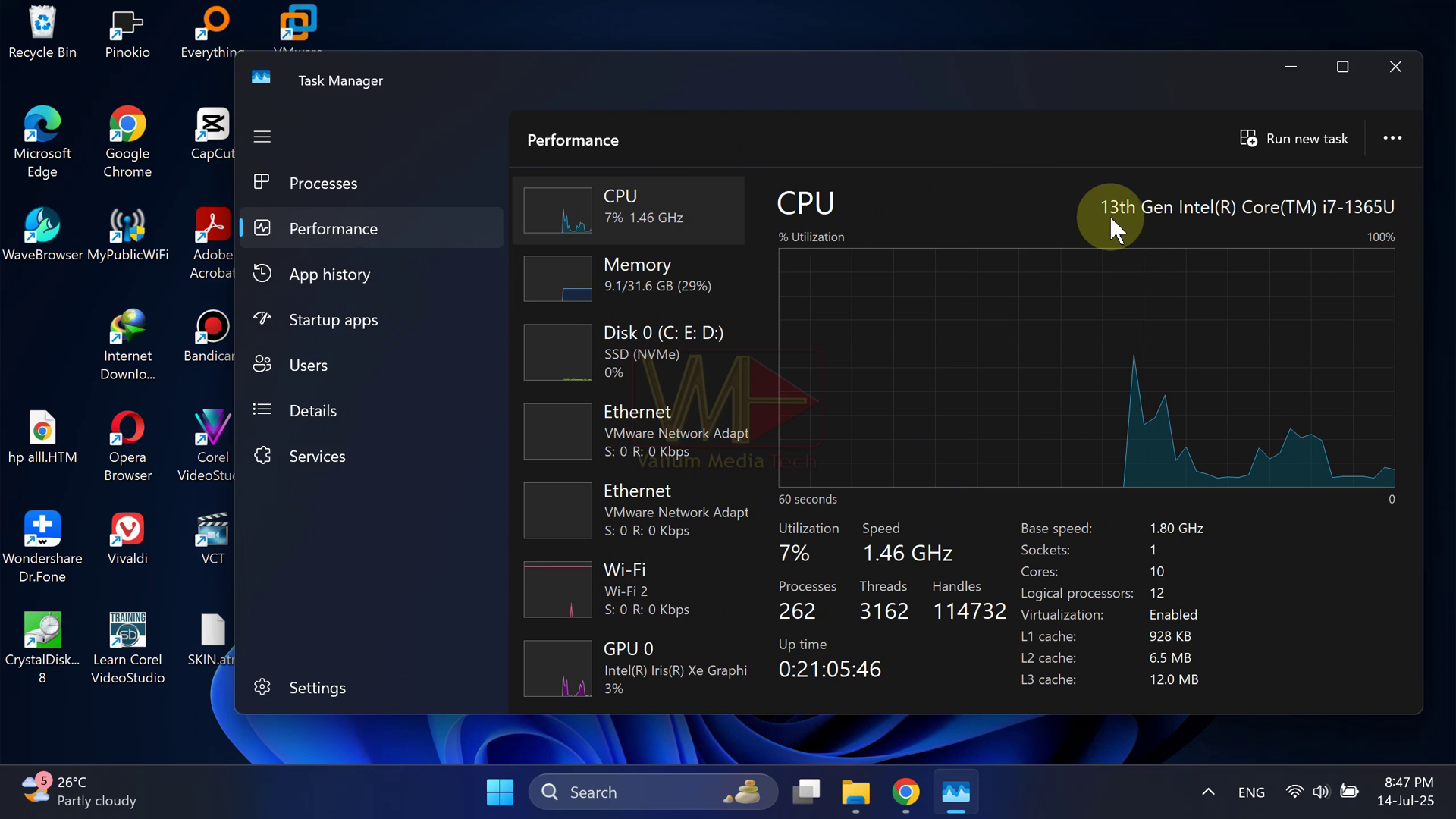
click(668, 297)
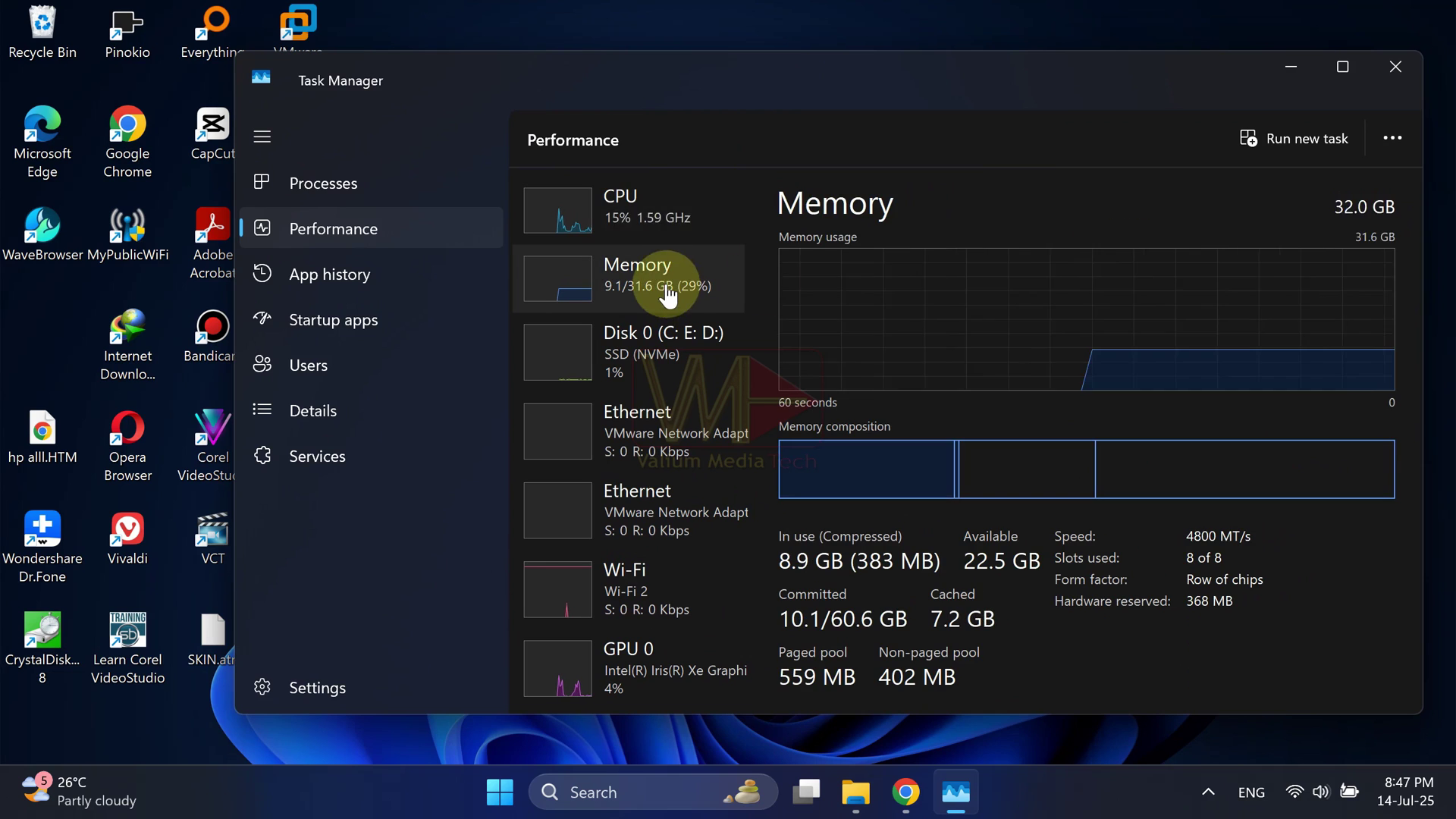
click(668, 364)
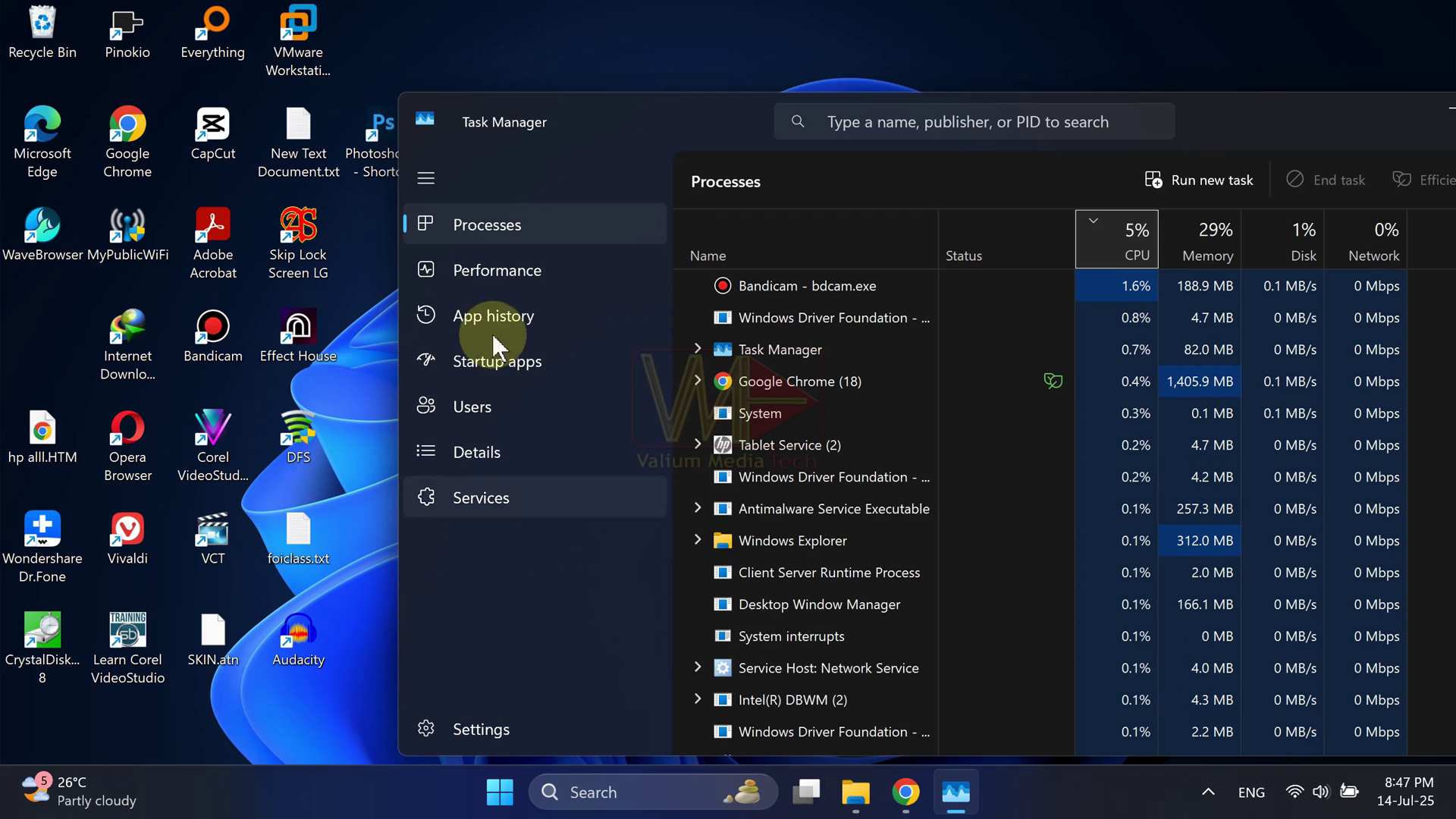
click(490, 273)
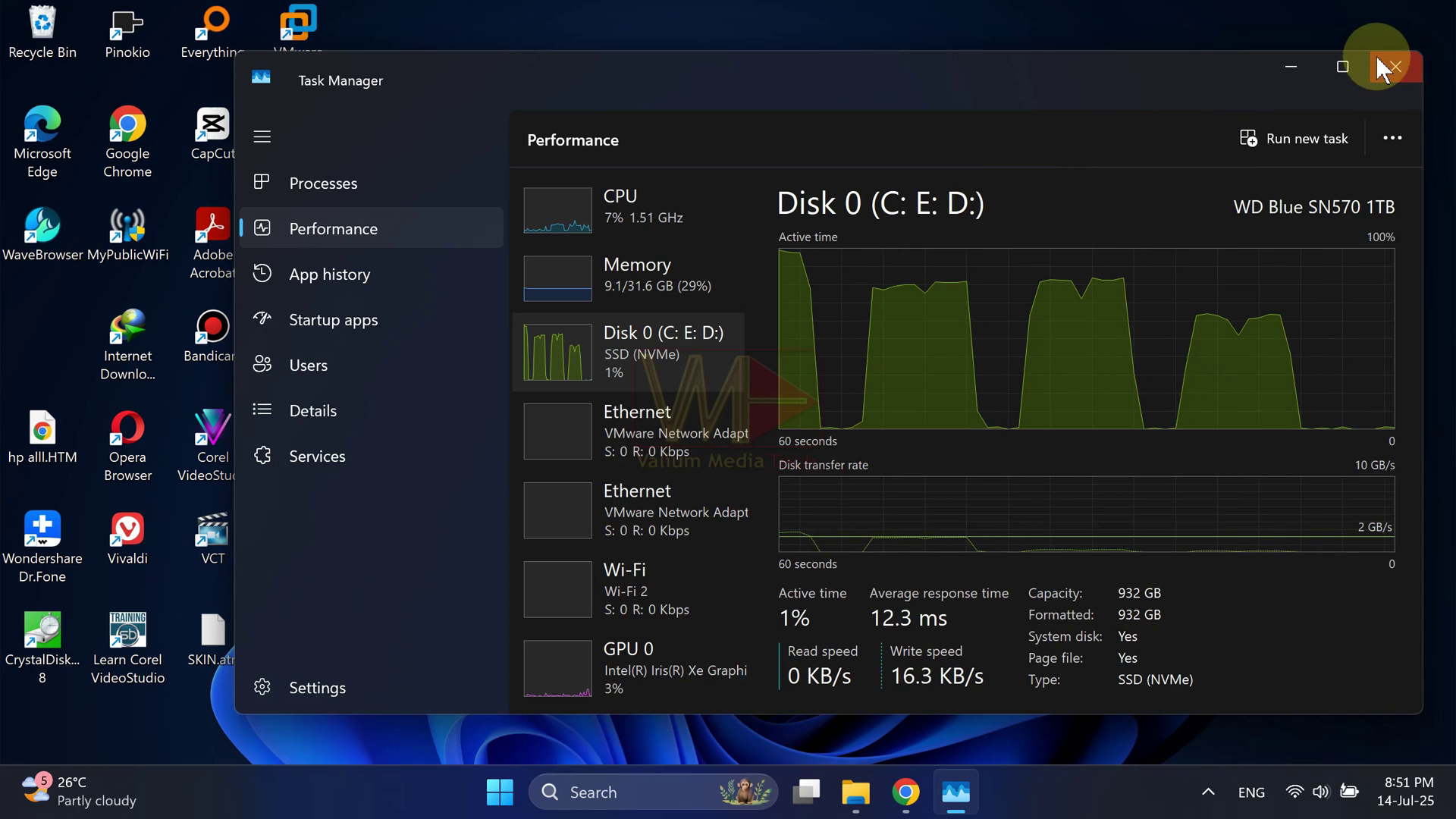
click(1380, 66)
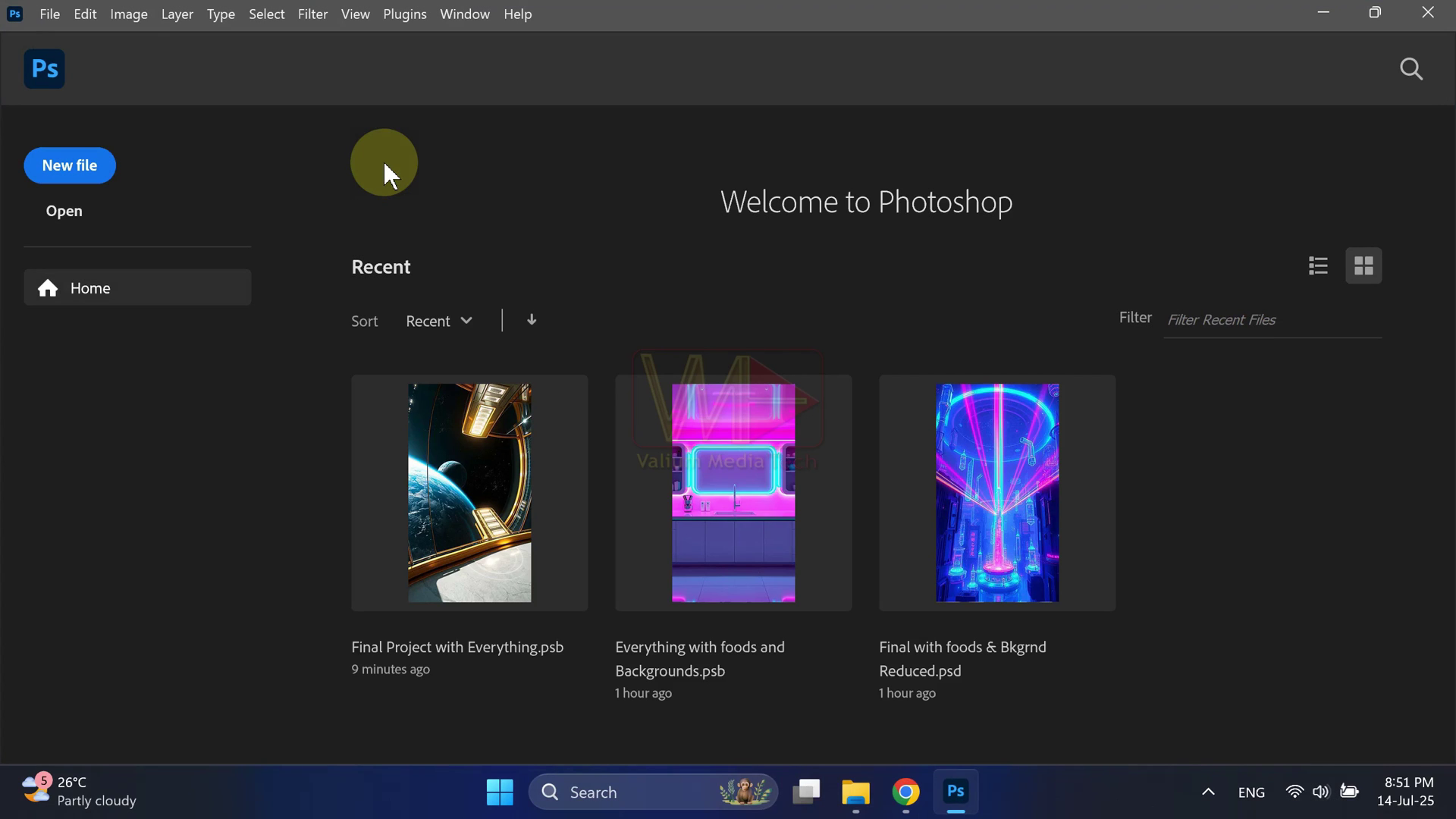
Step: Turn off 'Auto show the Home Screen' in General preferences, then quit and relaunch Photoshop
click(85, 16)
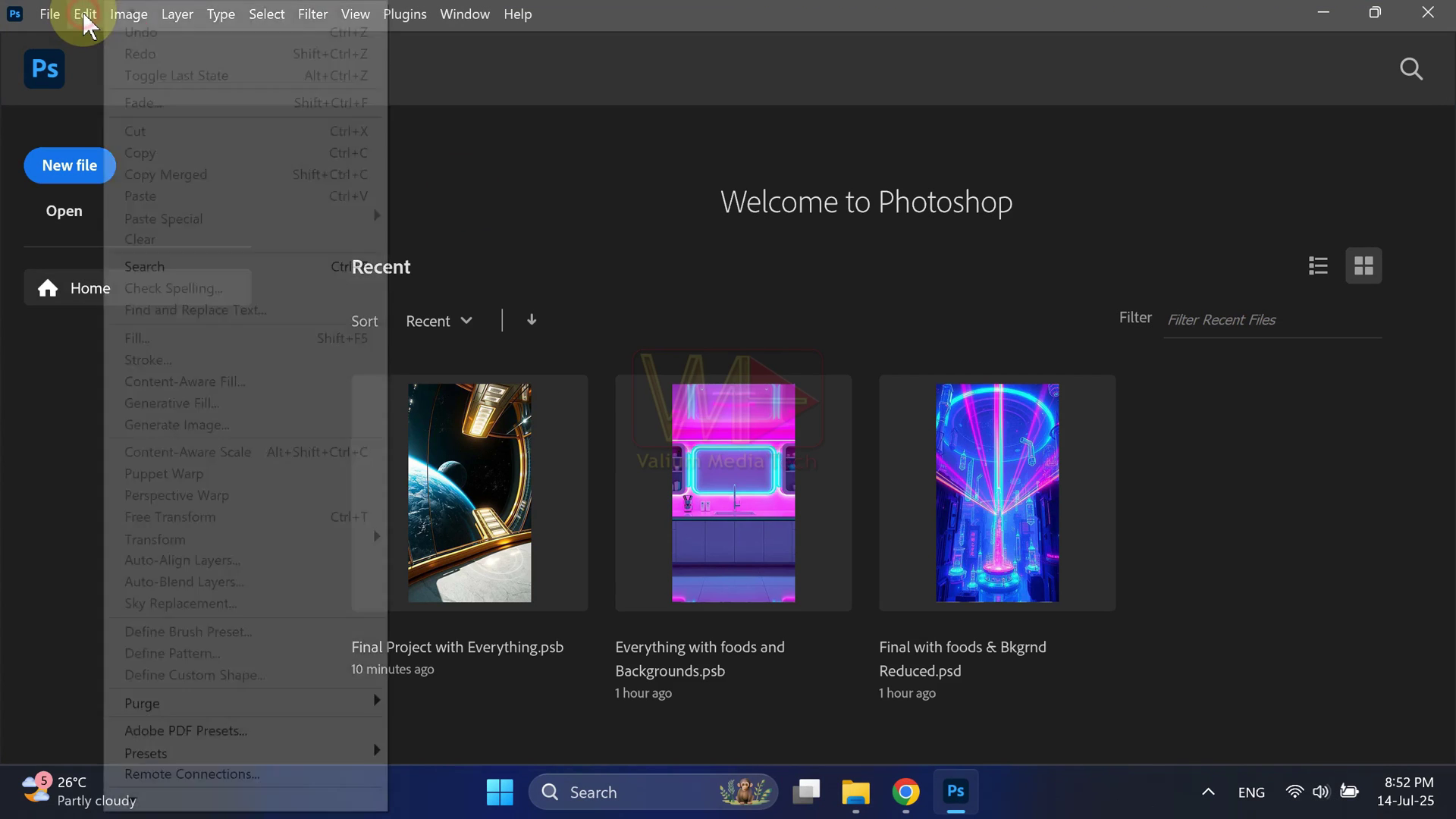
mouse_move(159, 775)
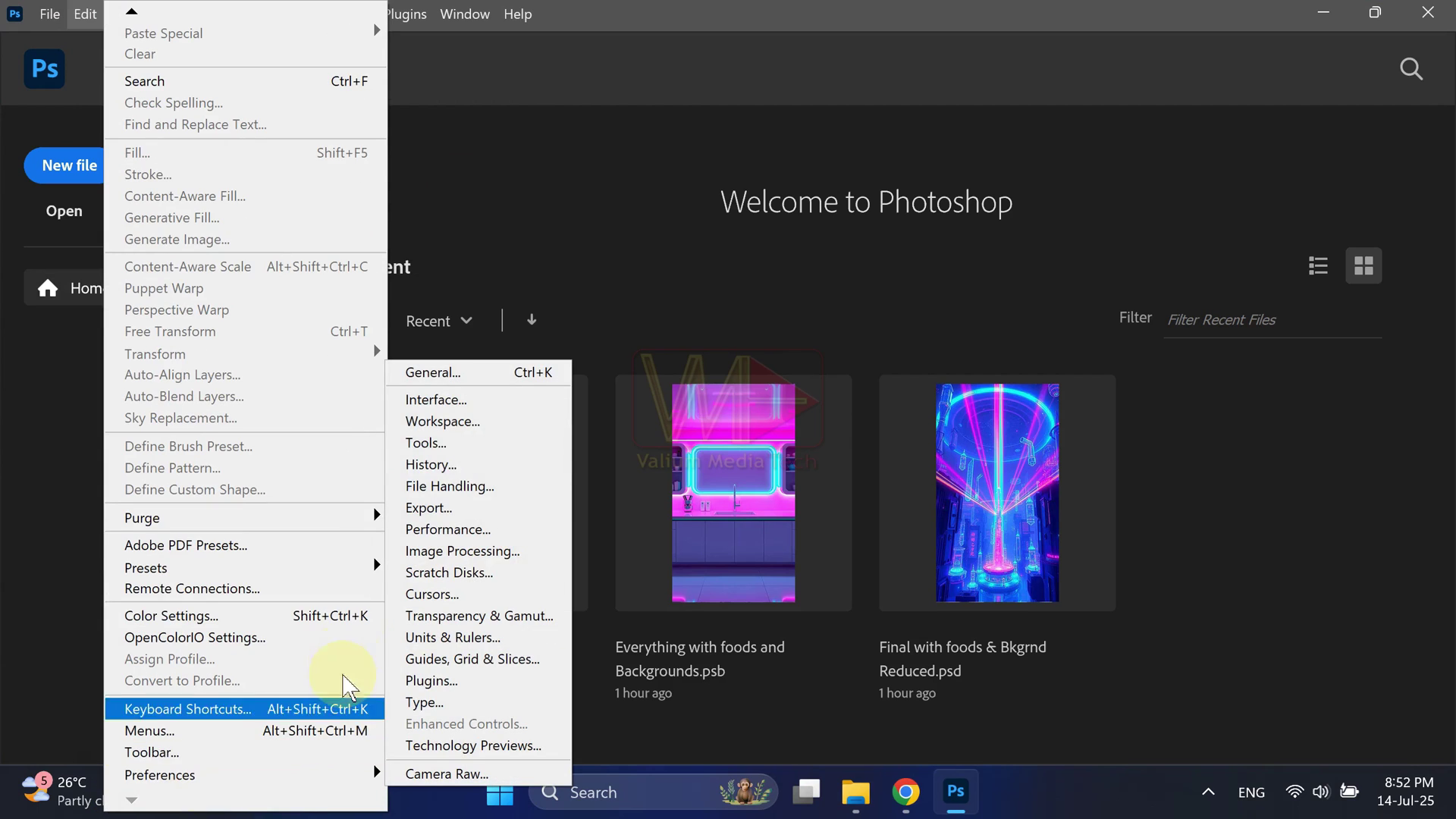
click(459, 375)
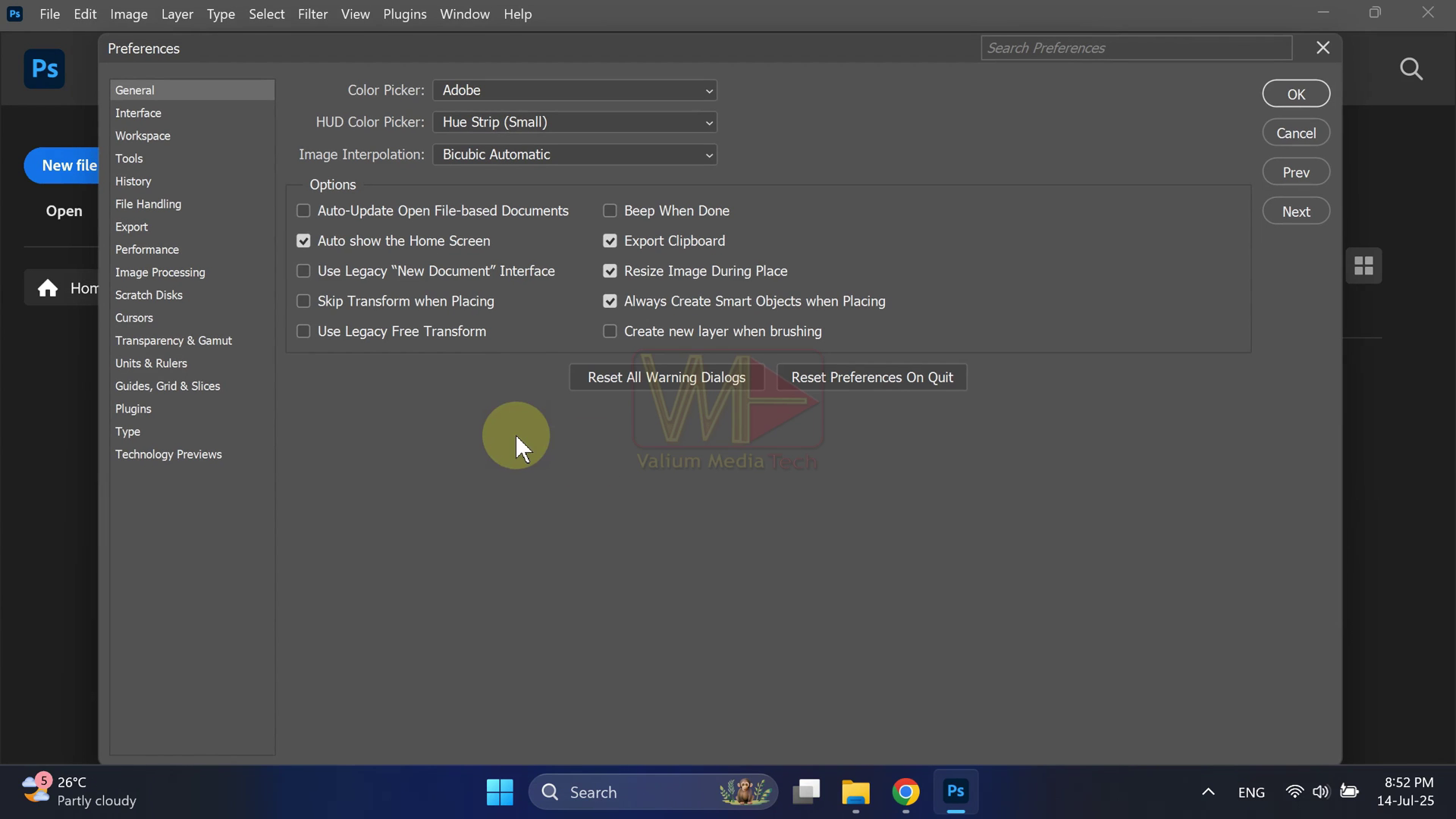
click(303, 241)
click(1296, 93)
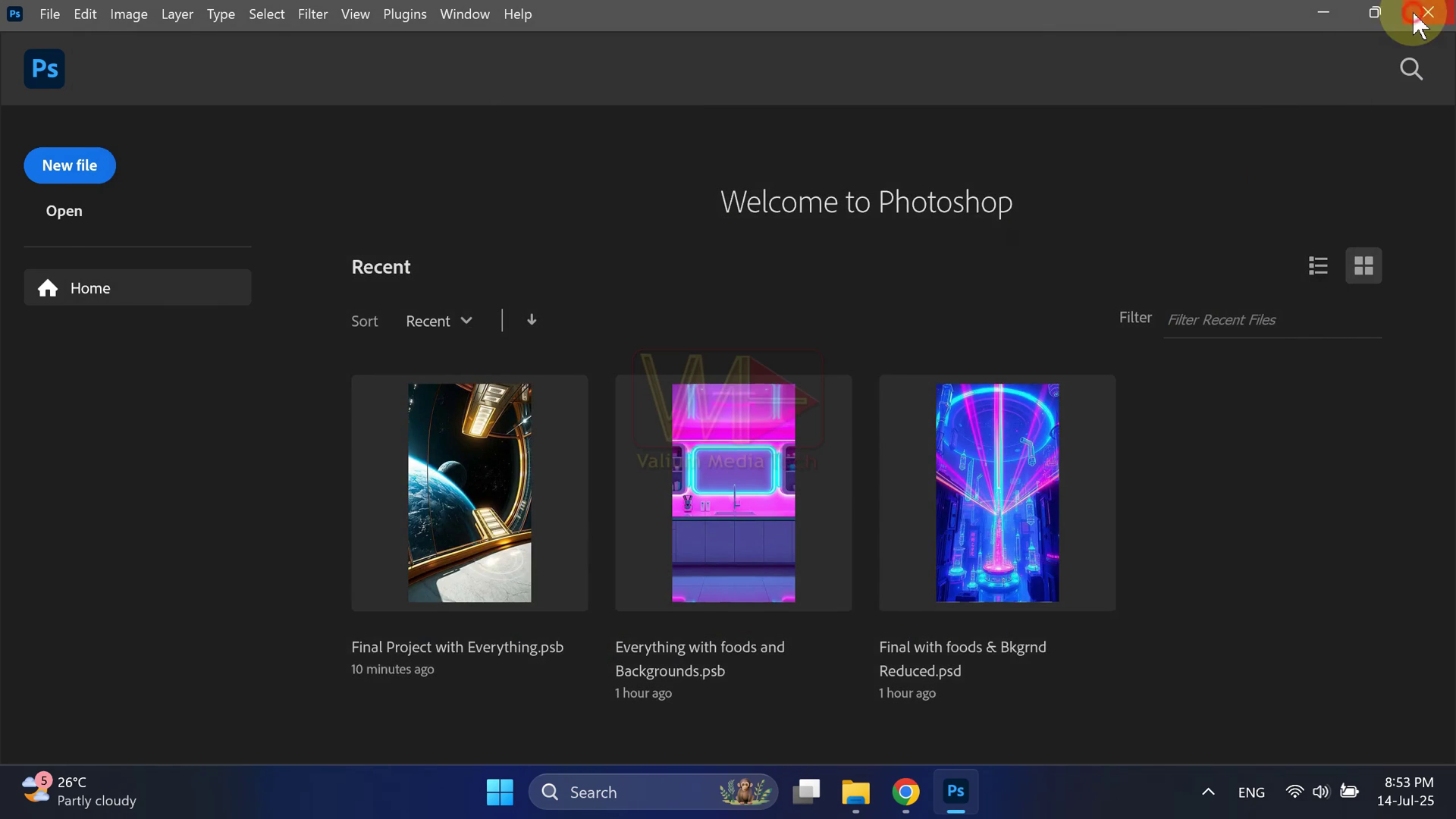
click(1419, 26)
double_click(383, 143)
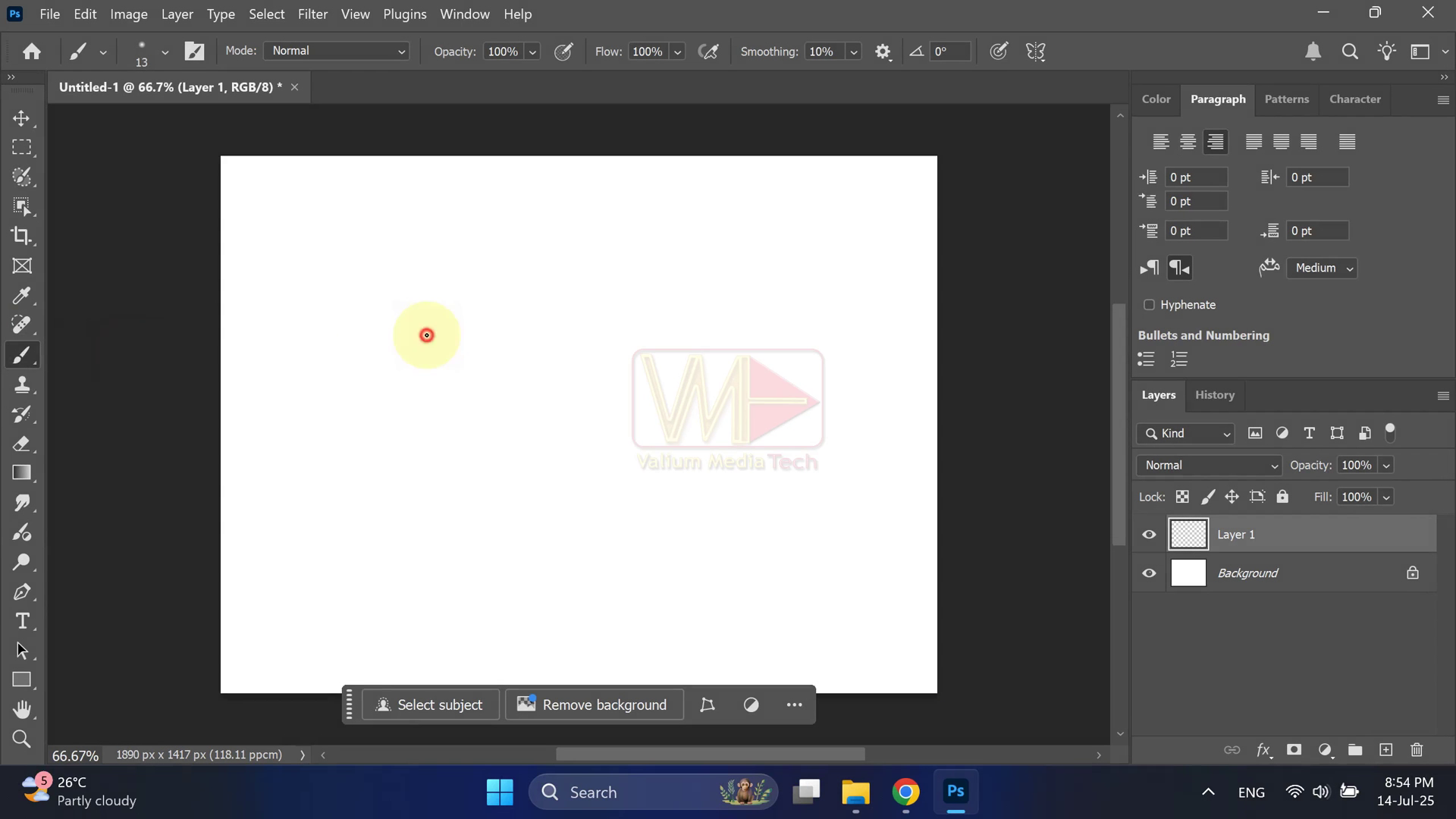
Step: Paint two test brush strokes on the canvas, then purge all cached data
drag(422, 335, 566, 355)
drag(827, 372, 886, 447)
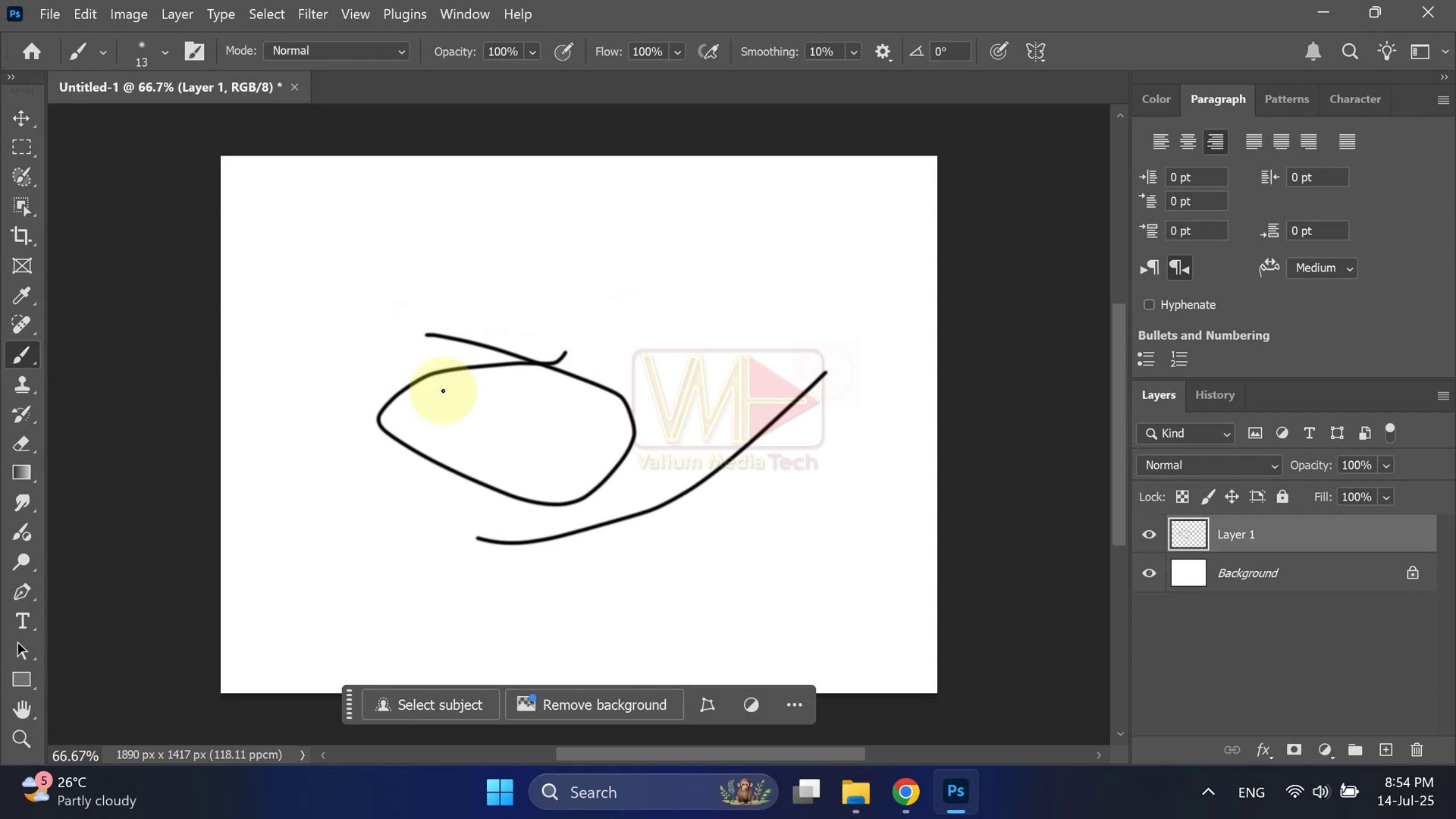
click(86, 14)
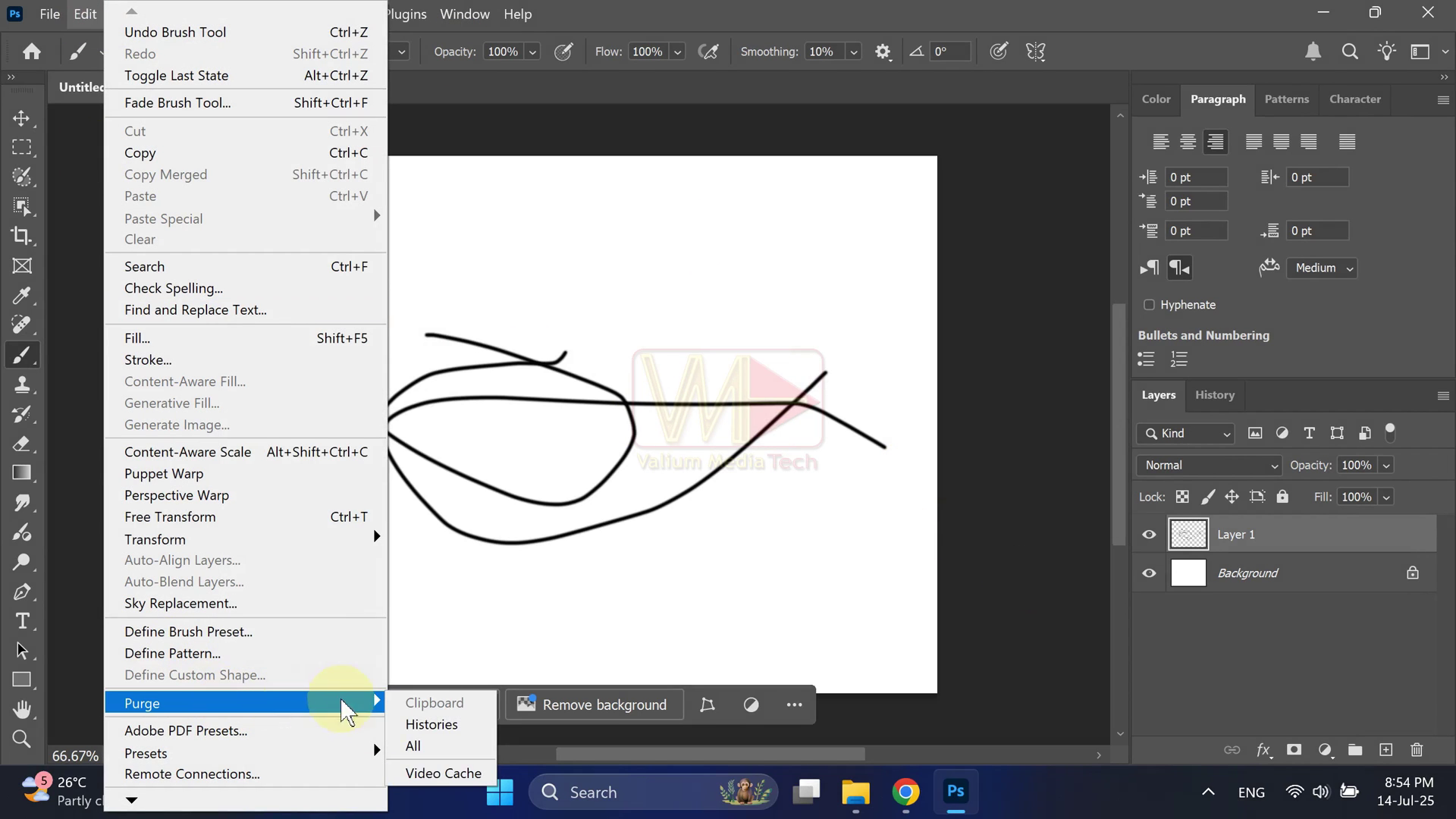
click(423, 768)
click(735, 335)
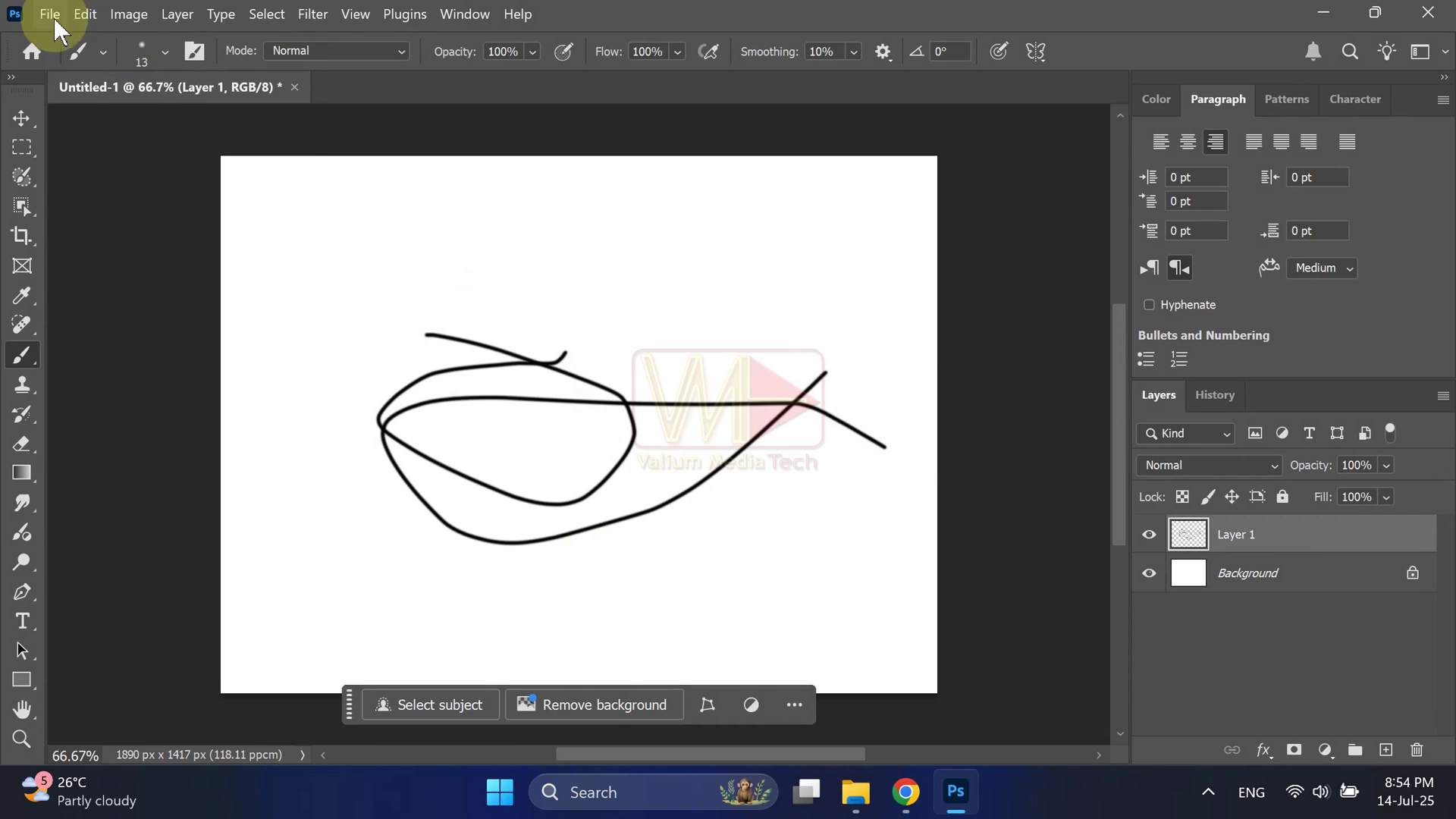
Step: Clear the recent files list and close the open document
click(51, 14)
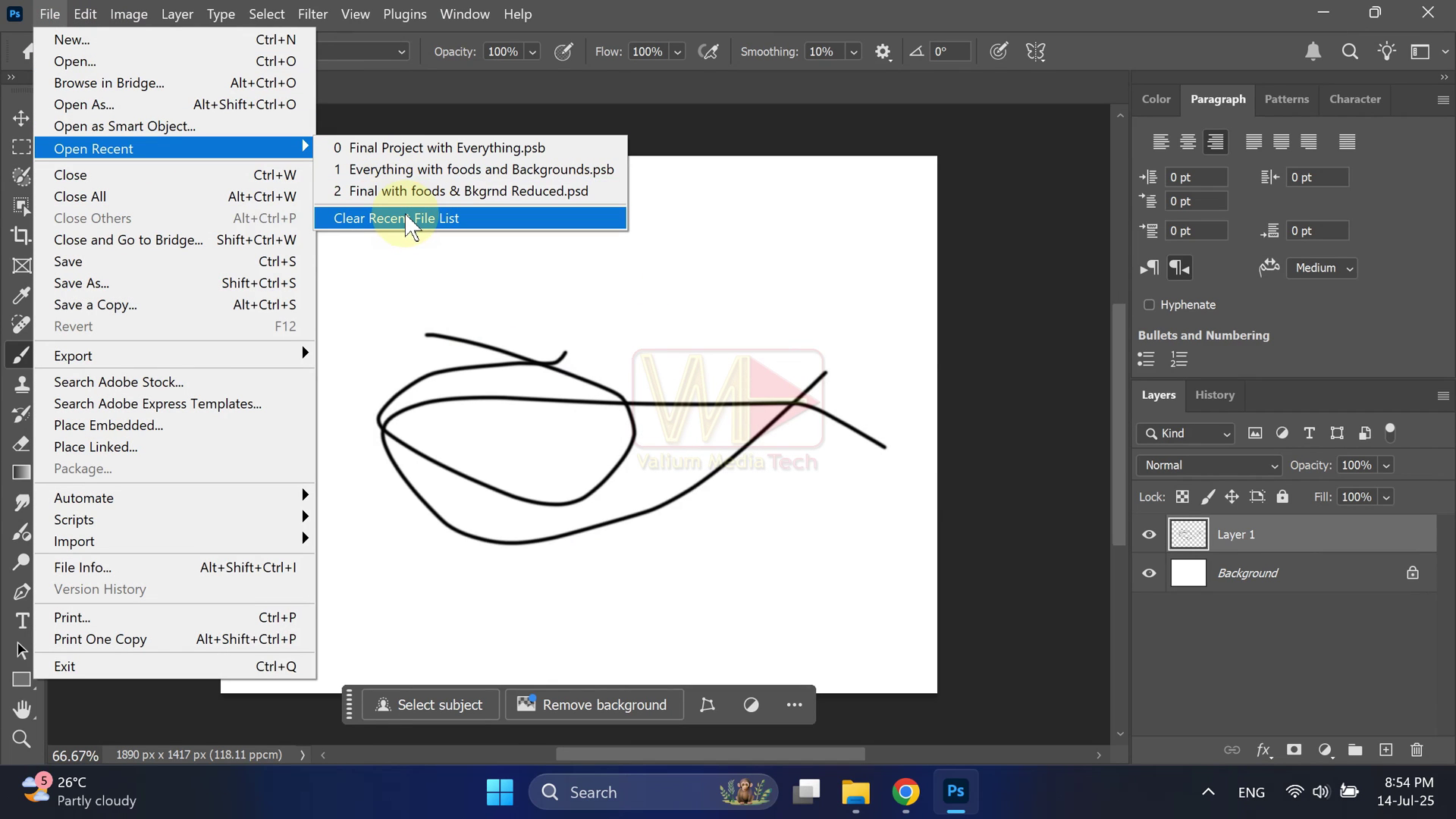
click(406, 221)
click(289, 89)
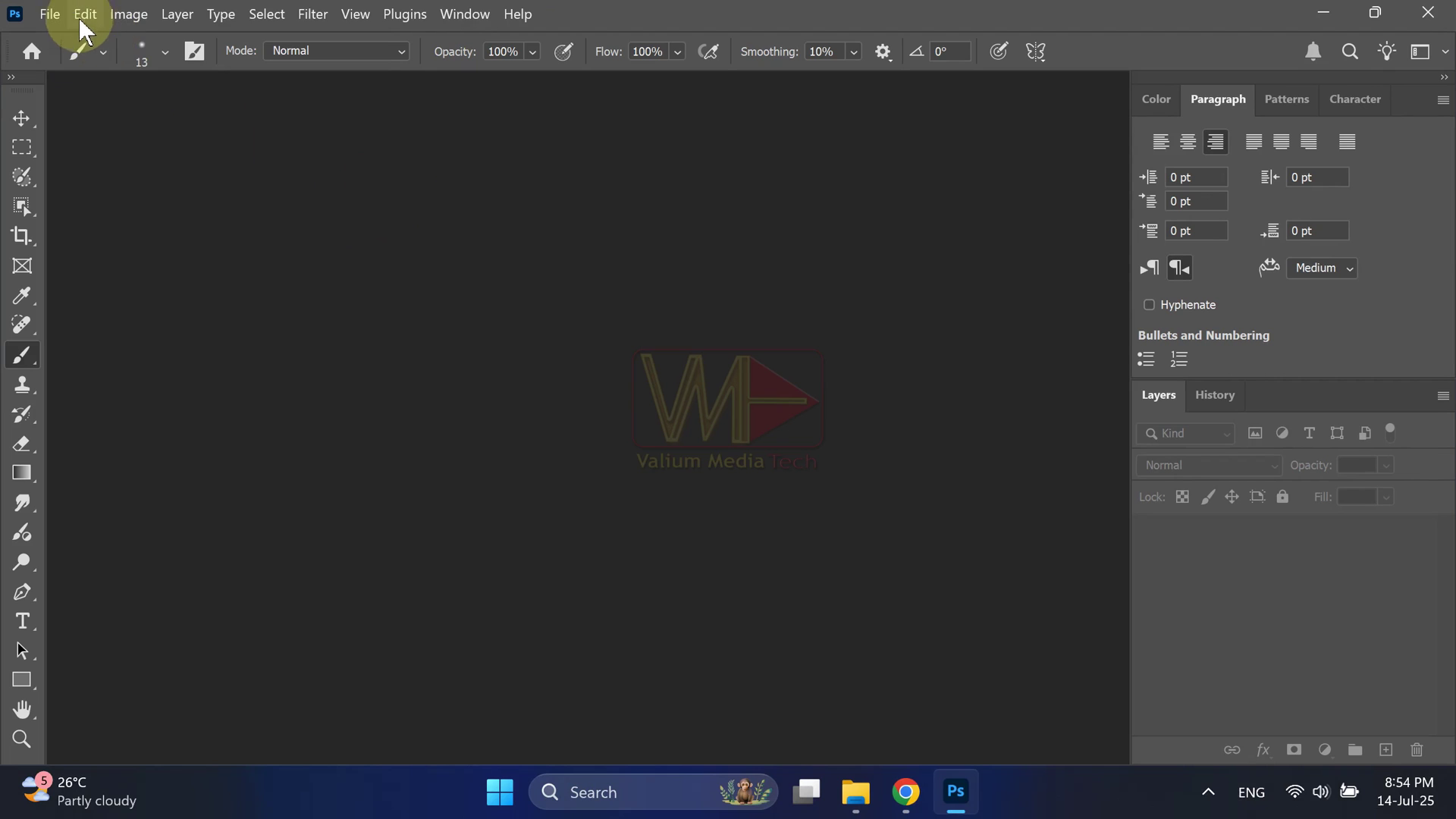
Step: Reset all warning dialogs in General preferences
click(84, 13)
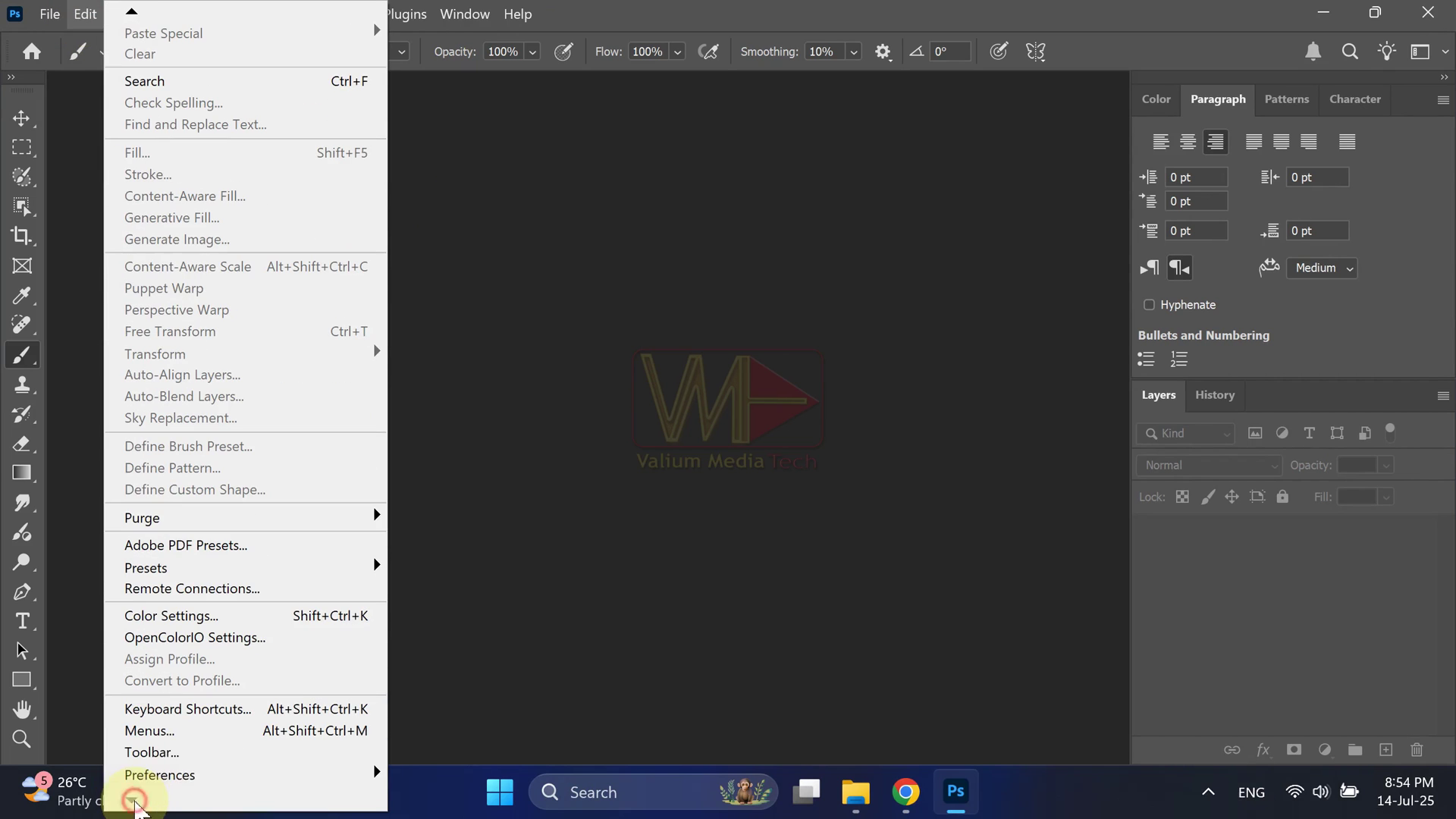
mouse_move(160, 775)
click(437, 369)
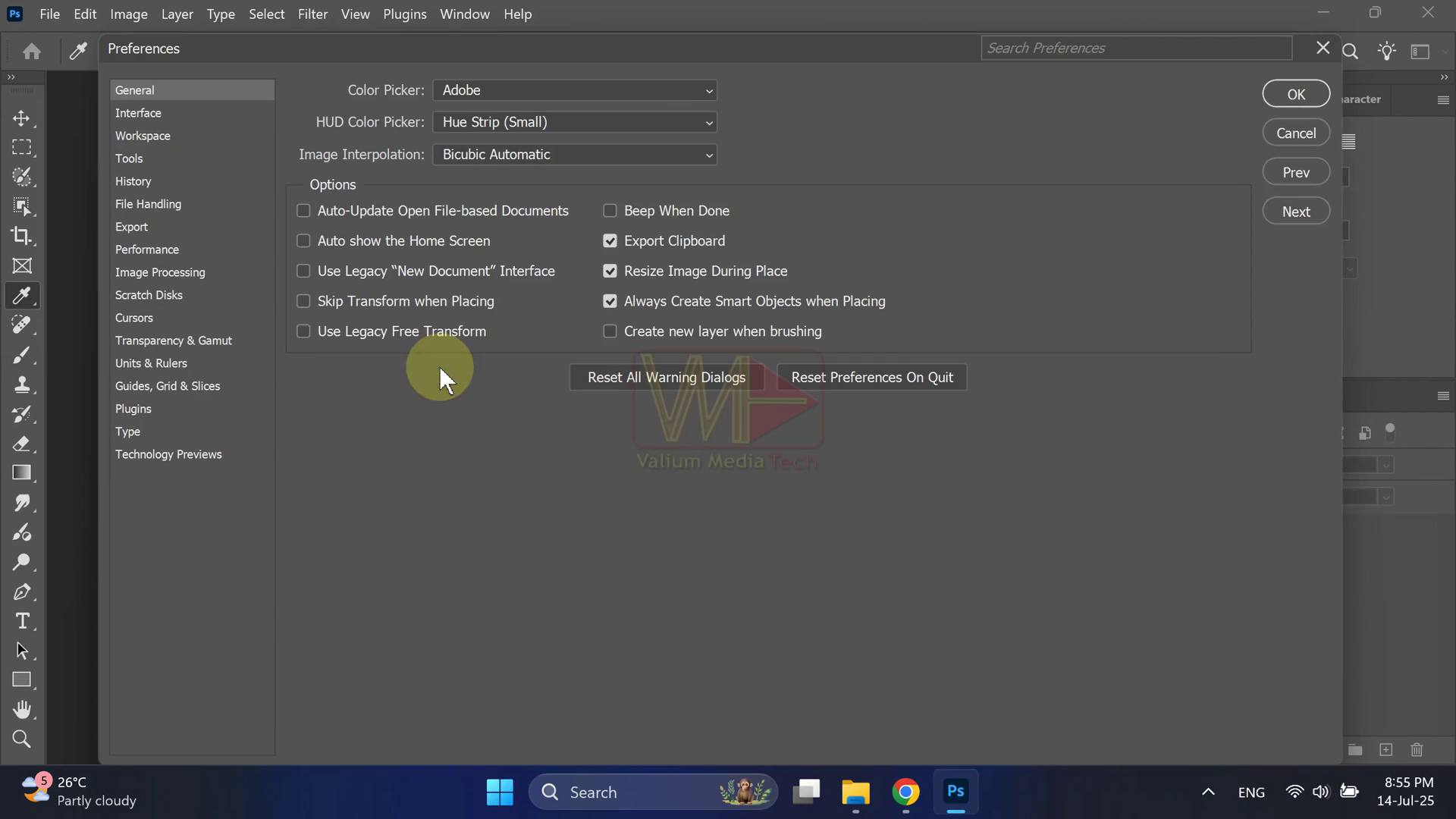
click(617, 383)
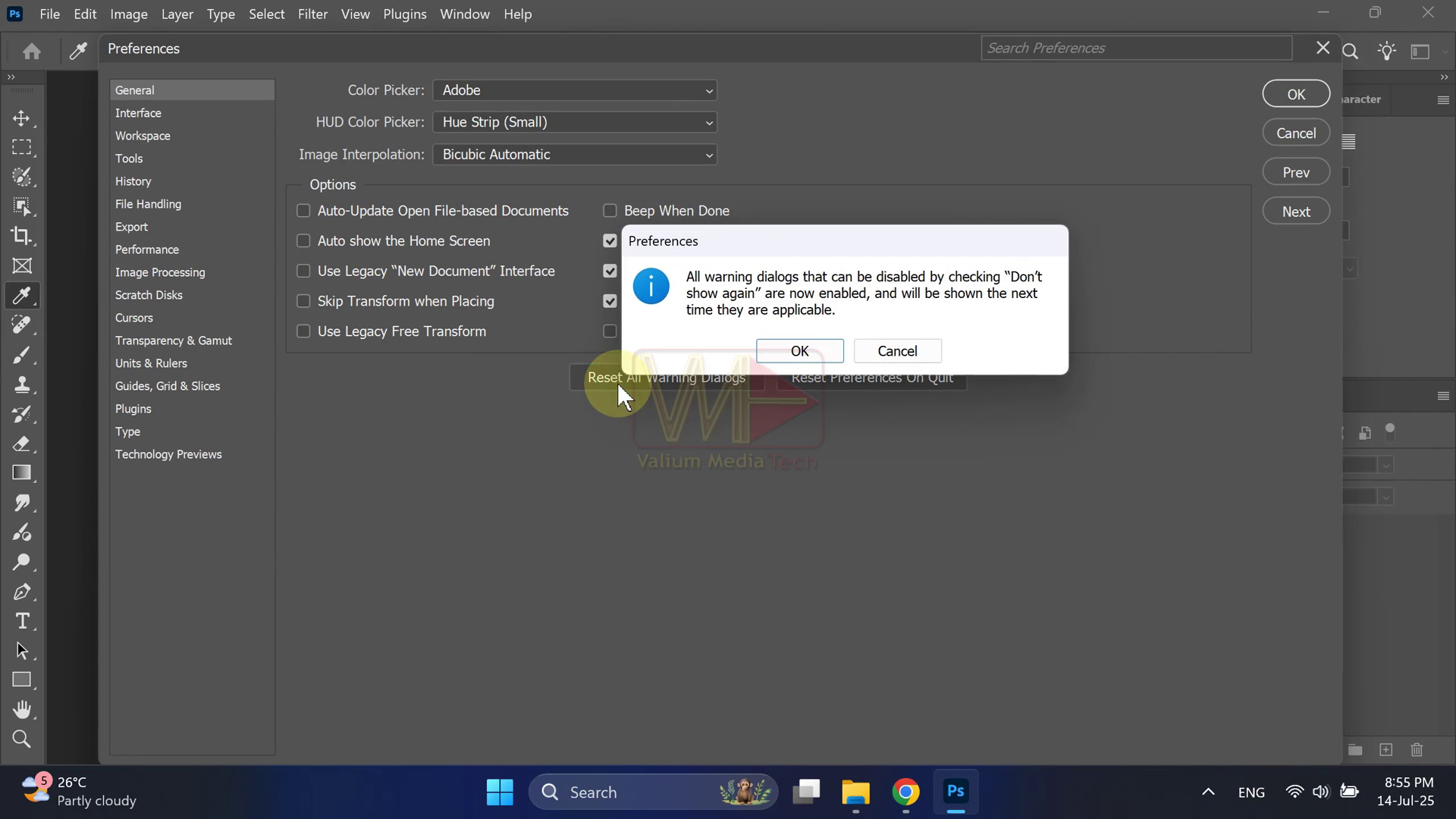
click(800, 351)
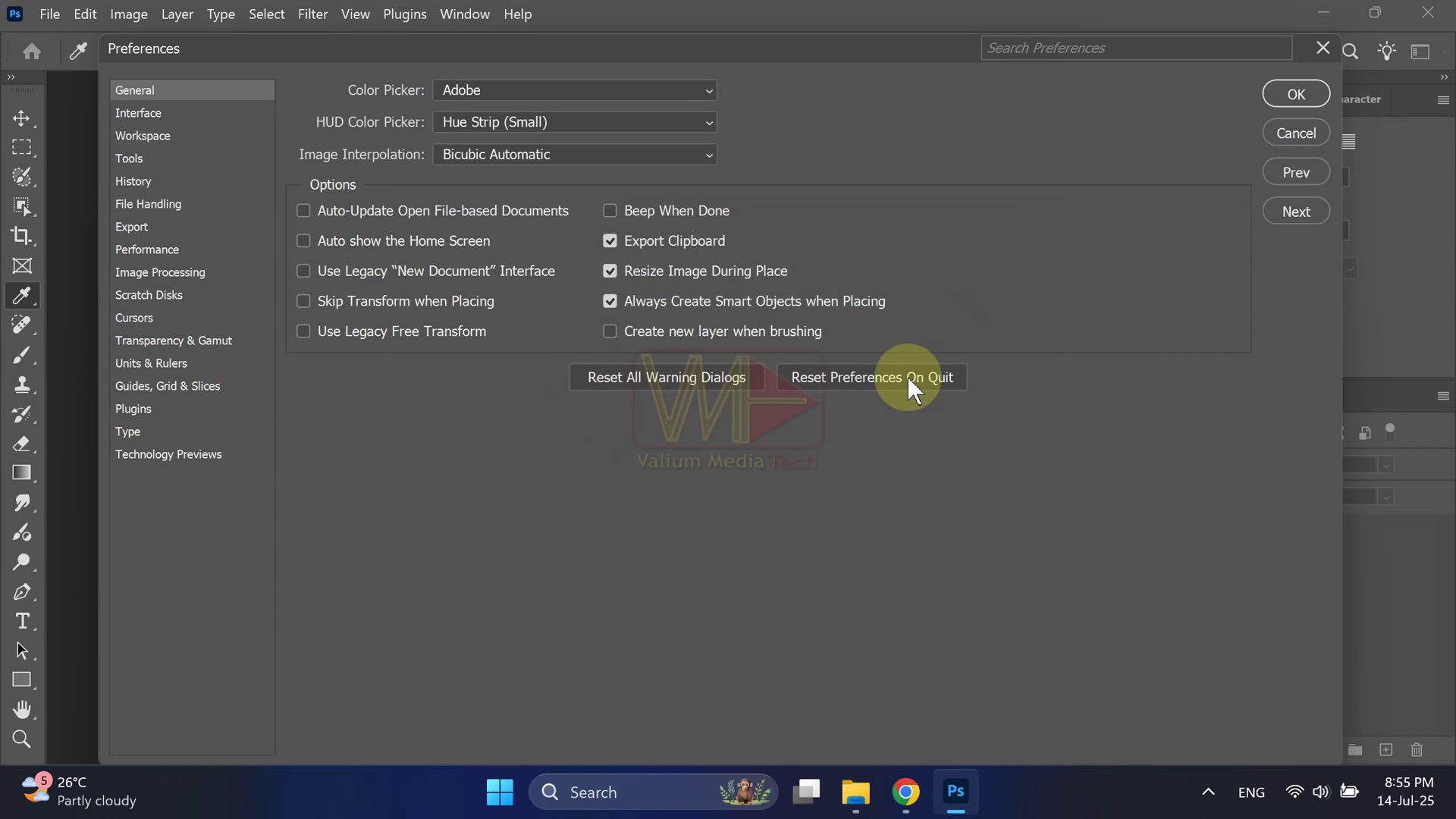
Step: Set preferences to reset on quit, then quit Photoshop
click(878, 390)
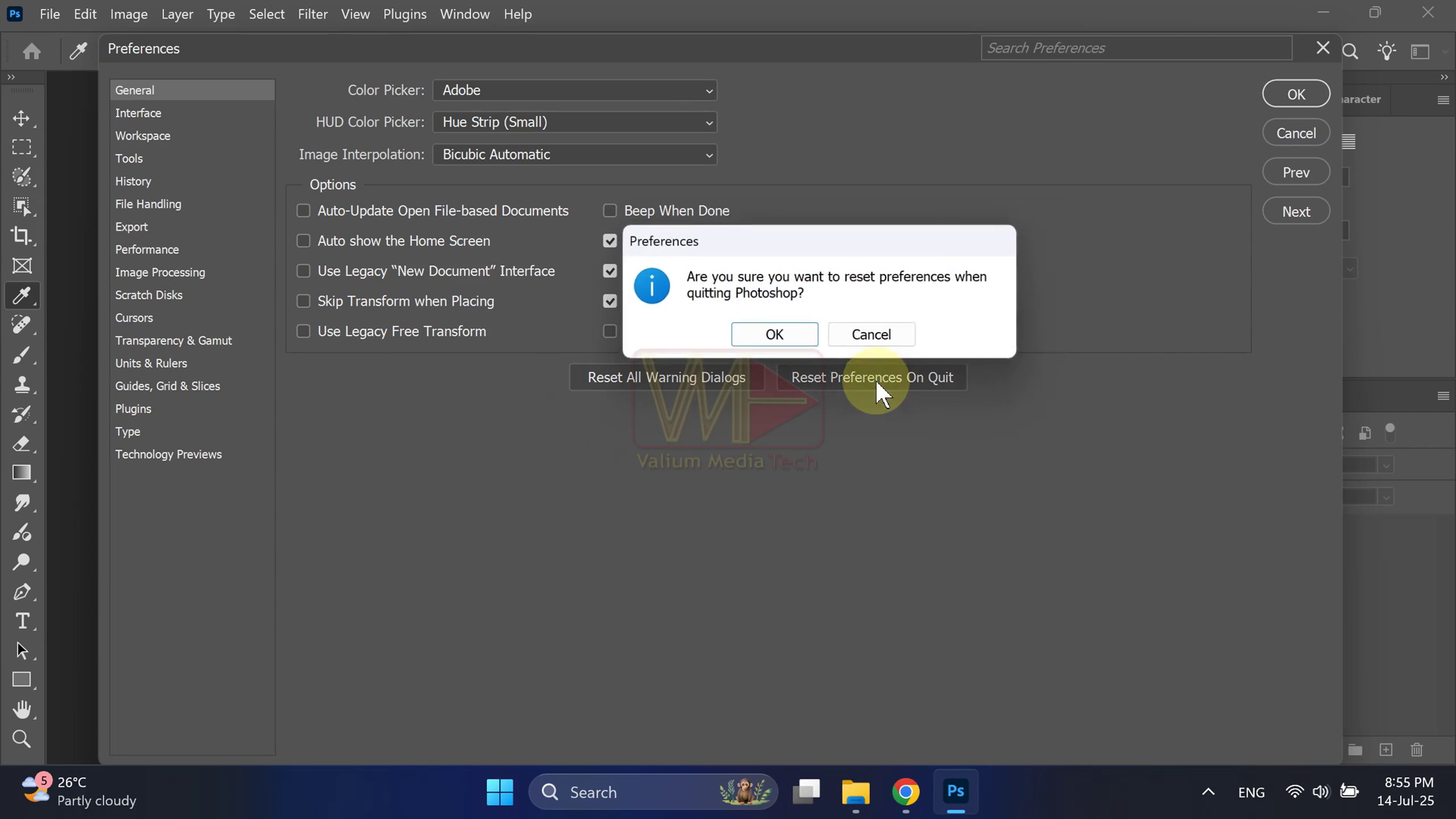
click(777, 336)
click(1296, 94)
click(1428, 13)
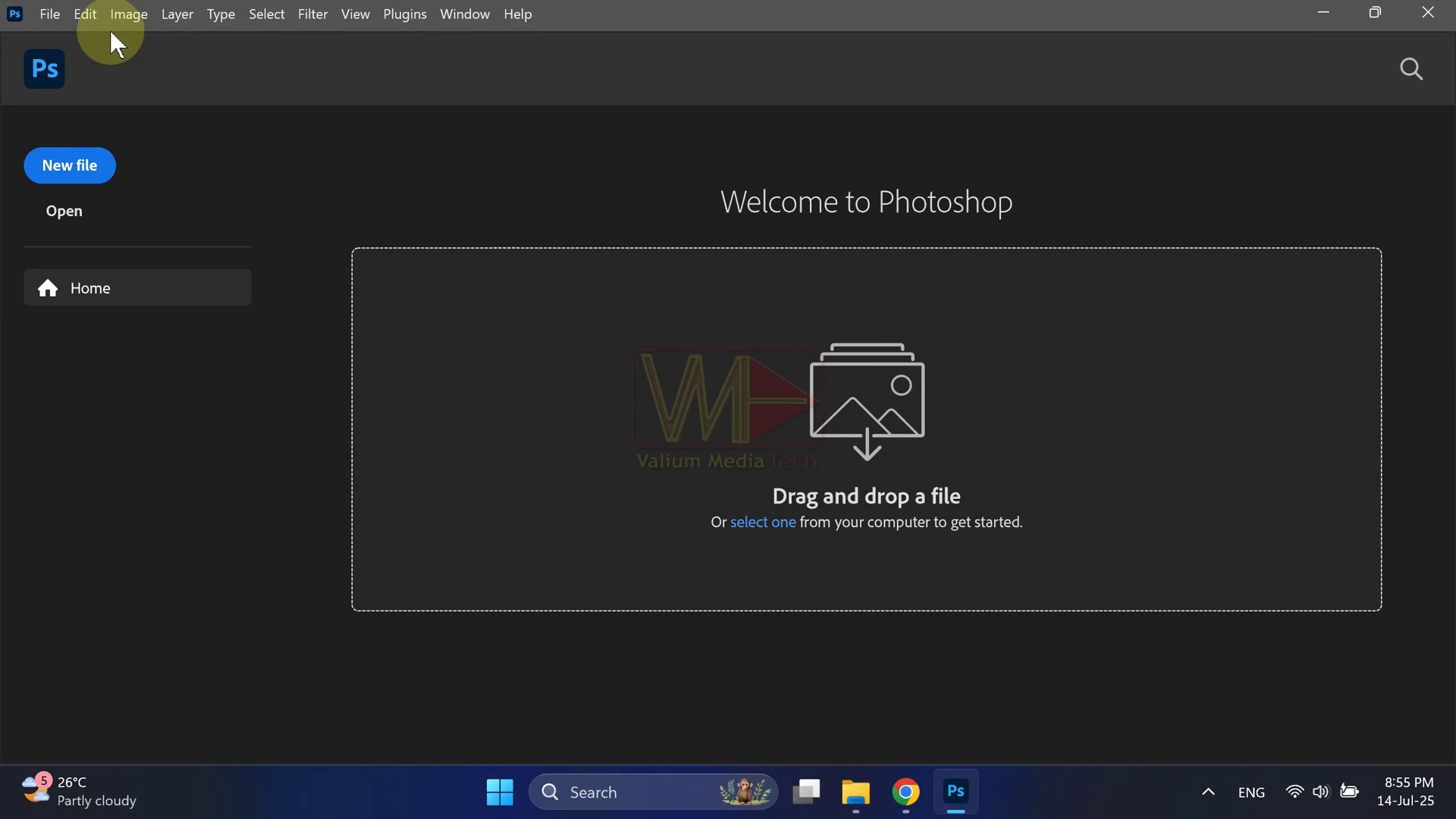
Step: Review the memory and cache settings in Performance preferences, then close Photoshop
click(76, 21)
mouse_move(160, 774)
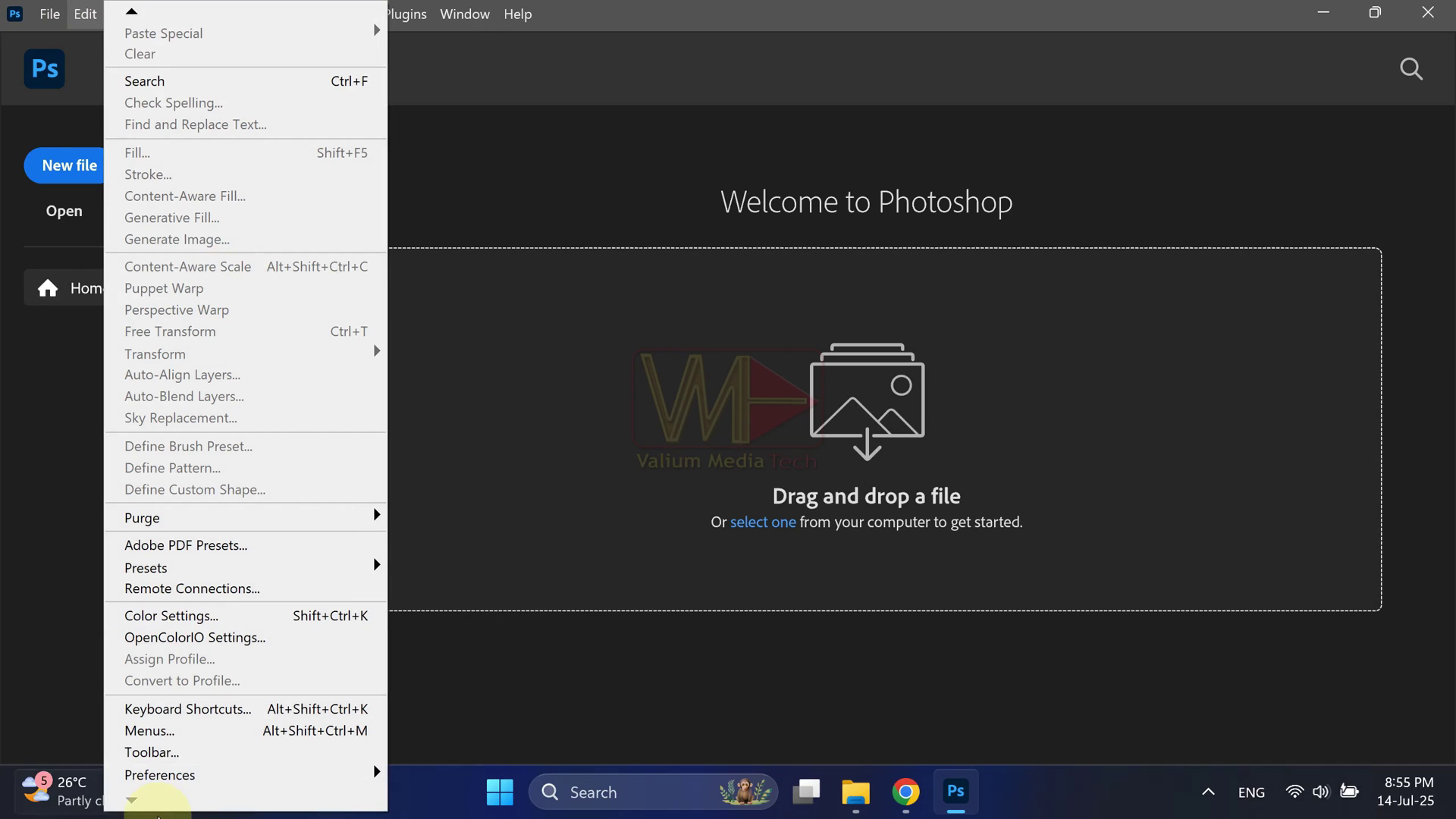
click(172, 776)
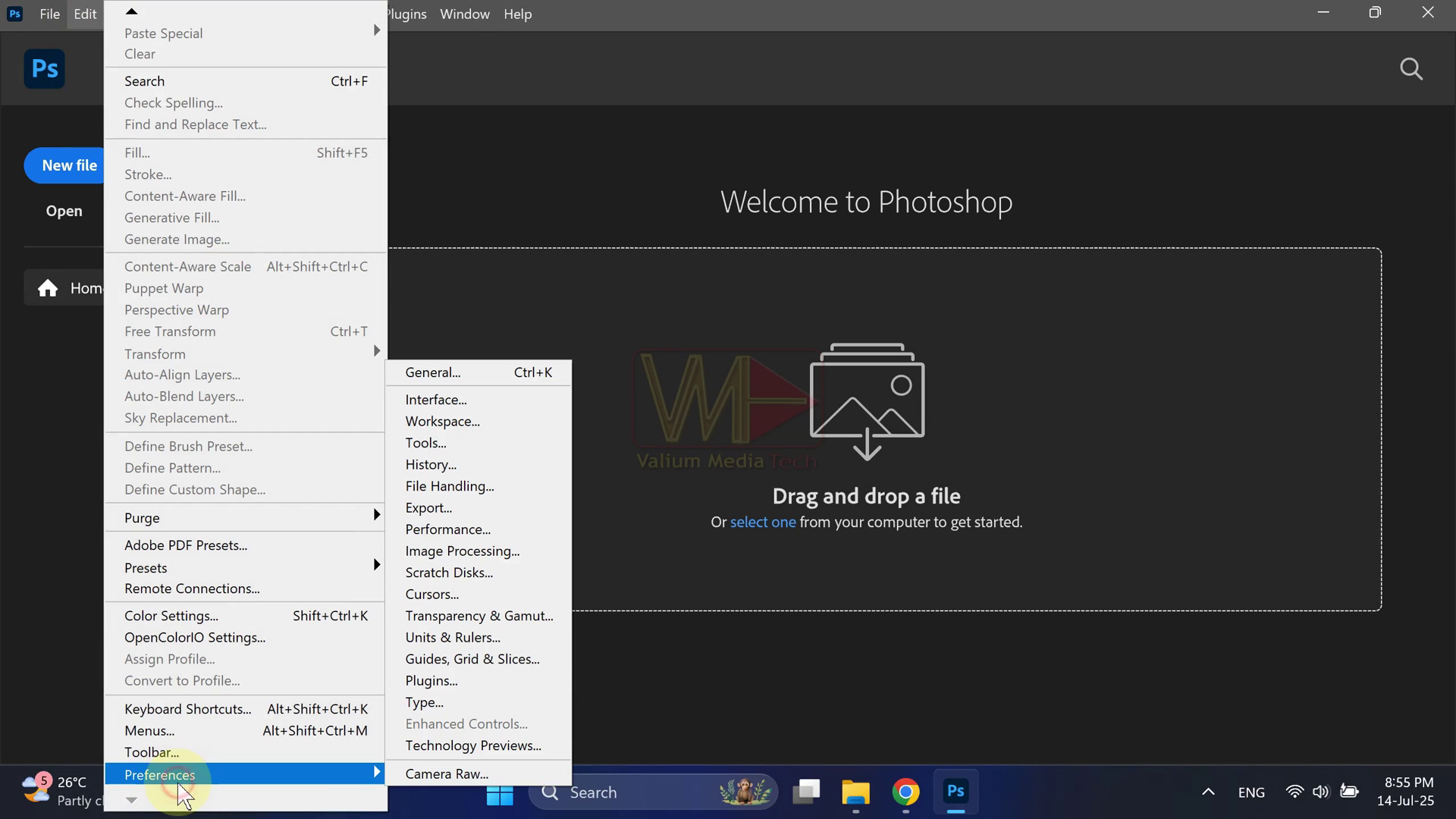
click(424, 529)
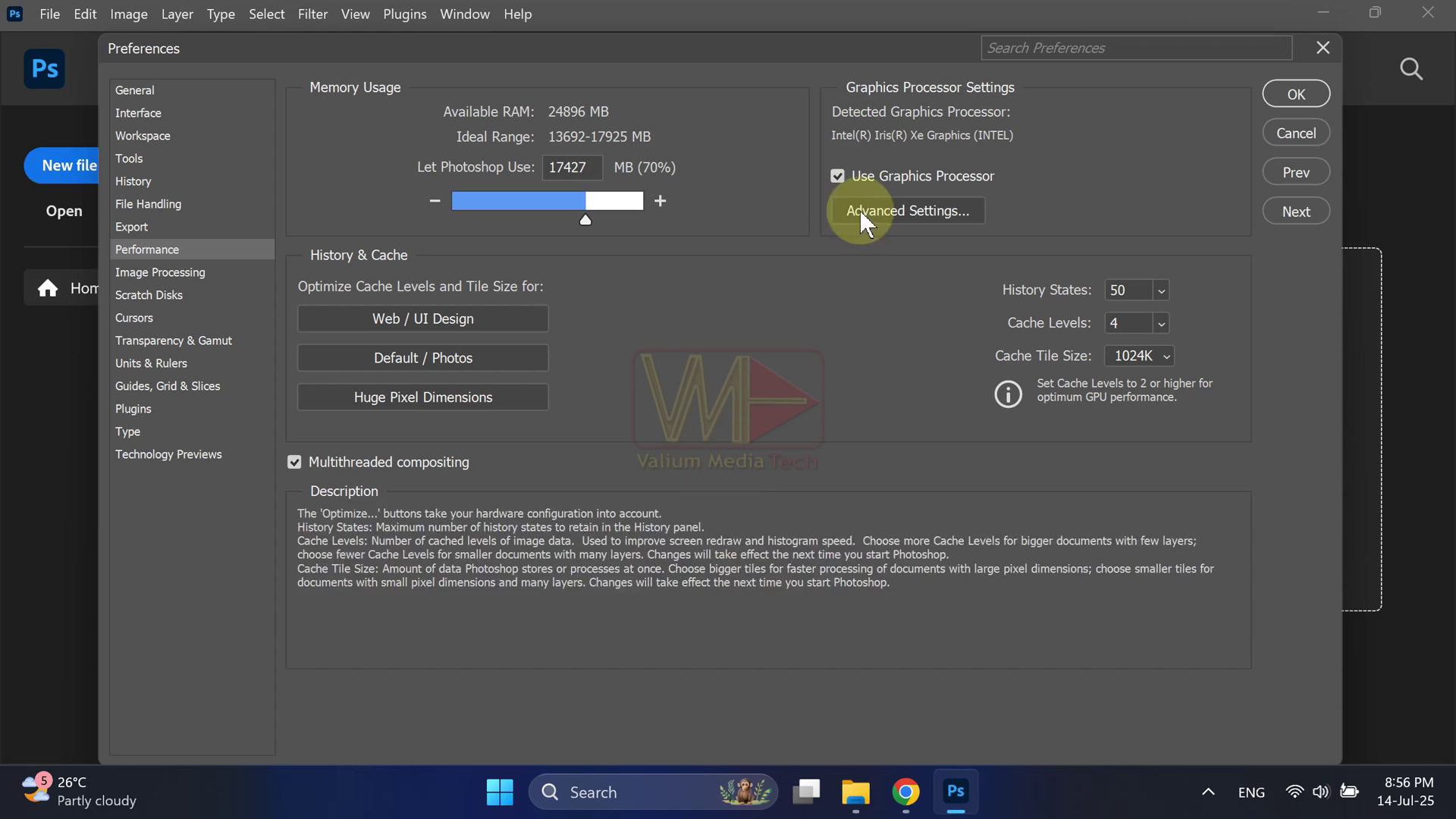
click(1296, 94)
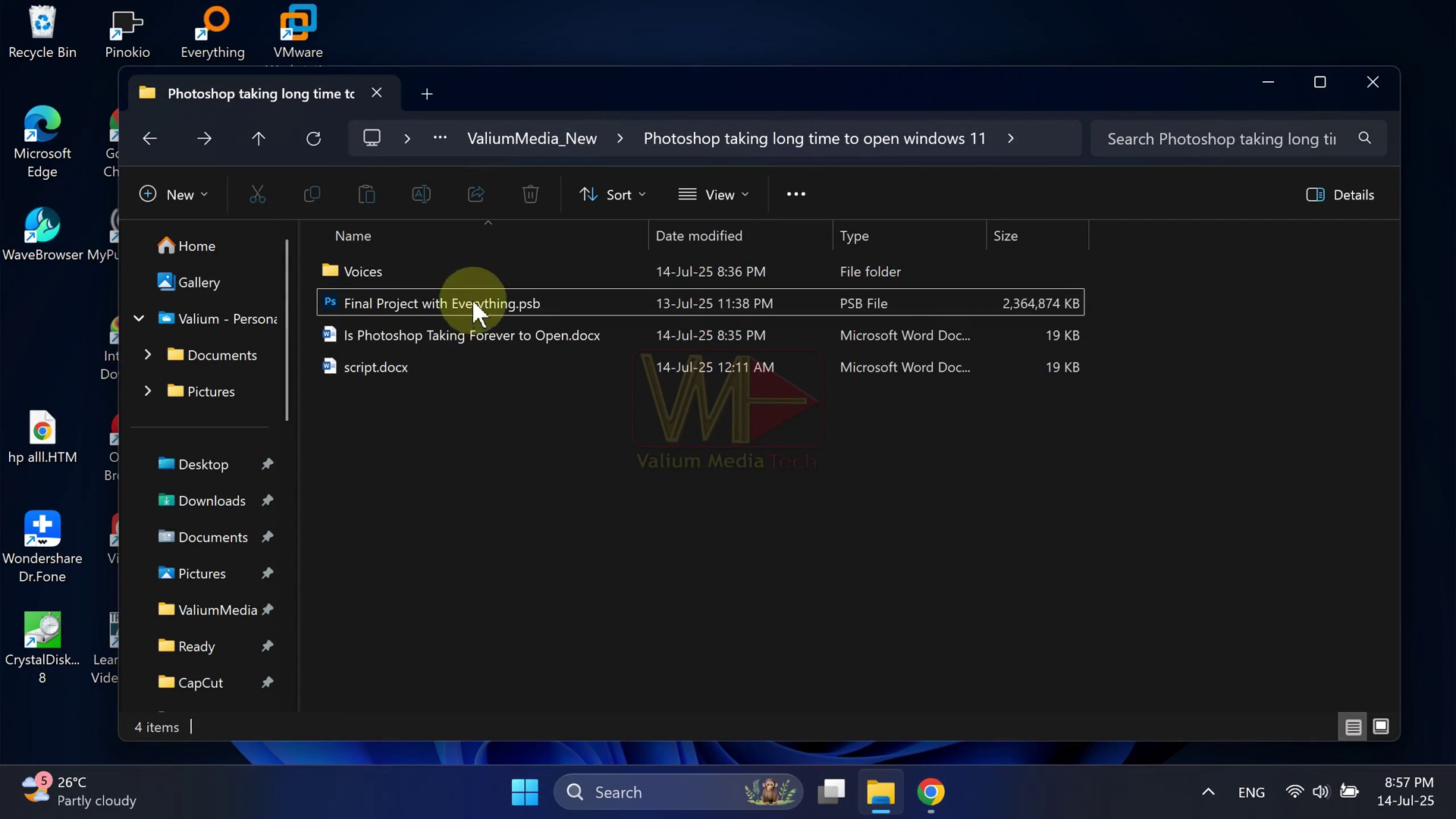
Step: Open the 2.3 GB Final Project with Everything.psb and delete the Famous group with its contents
click(471, 305)
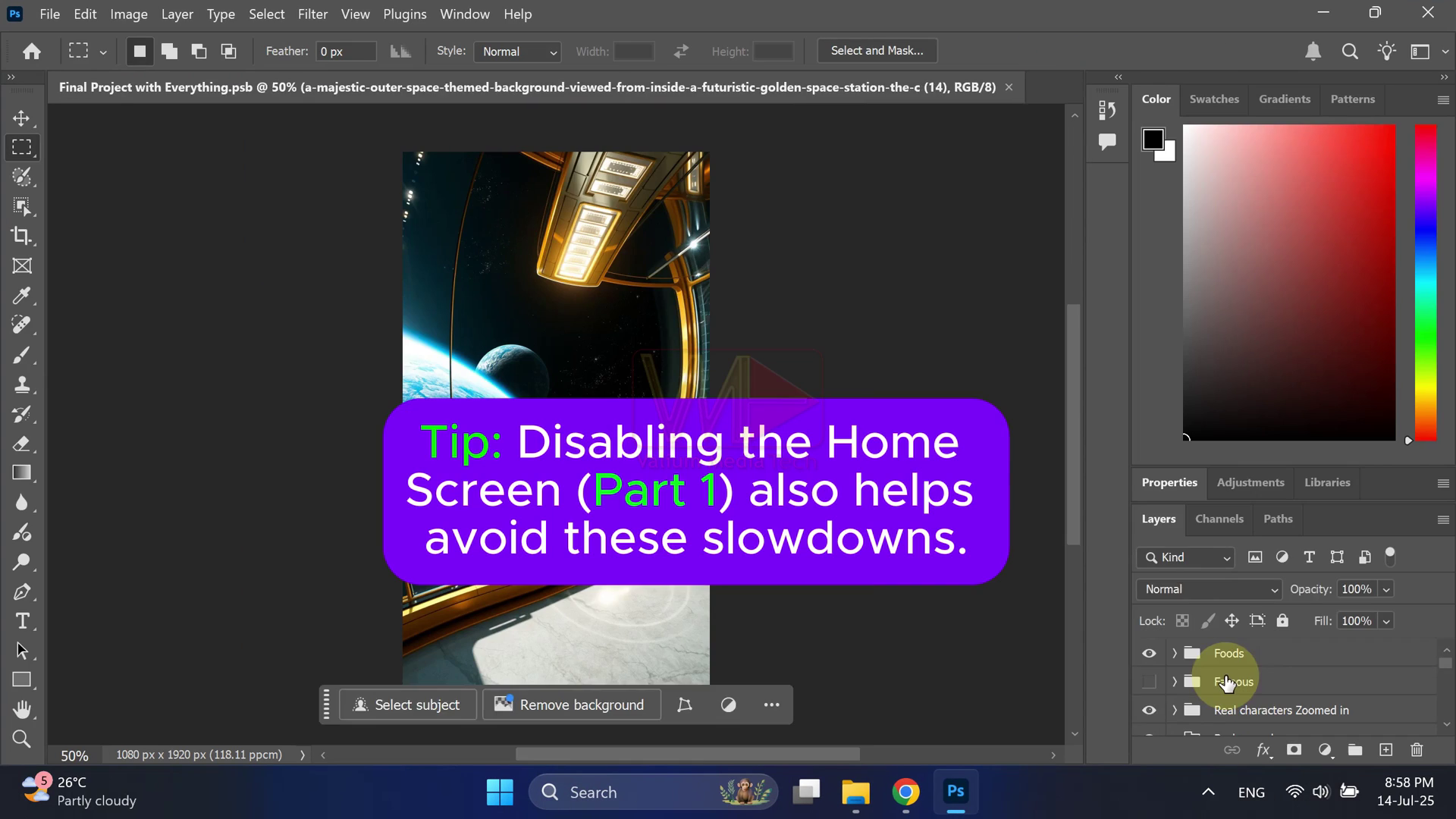
click(1229, 679)
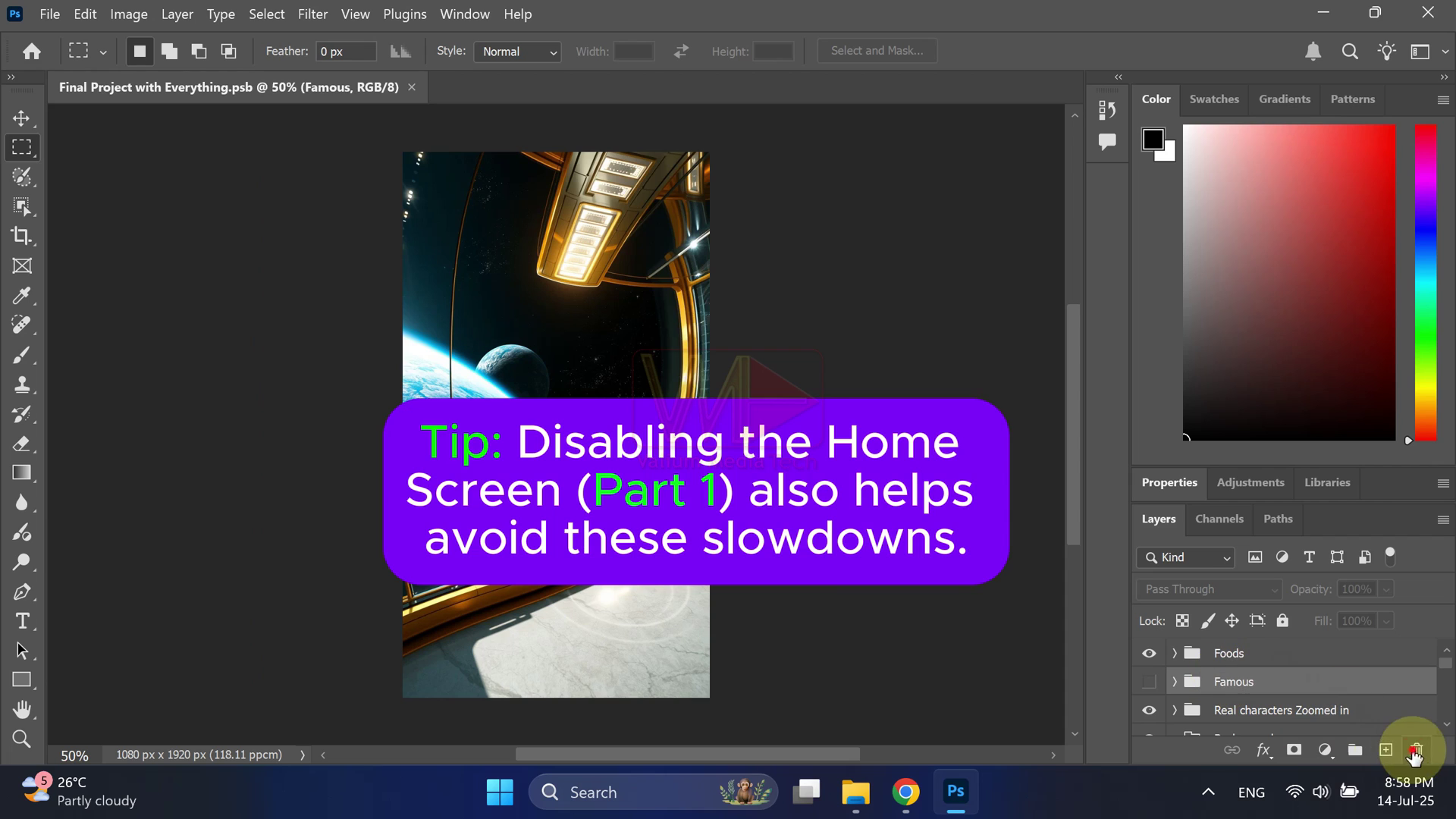
click(1417, 752)
click(764, 341)
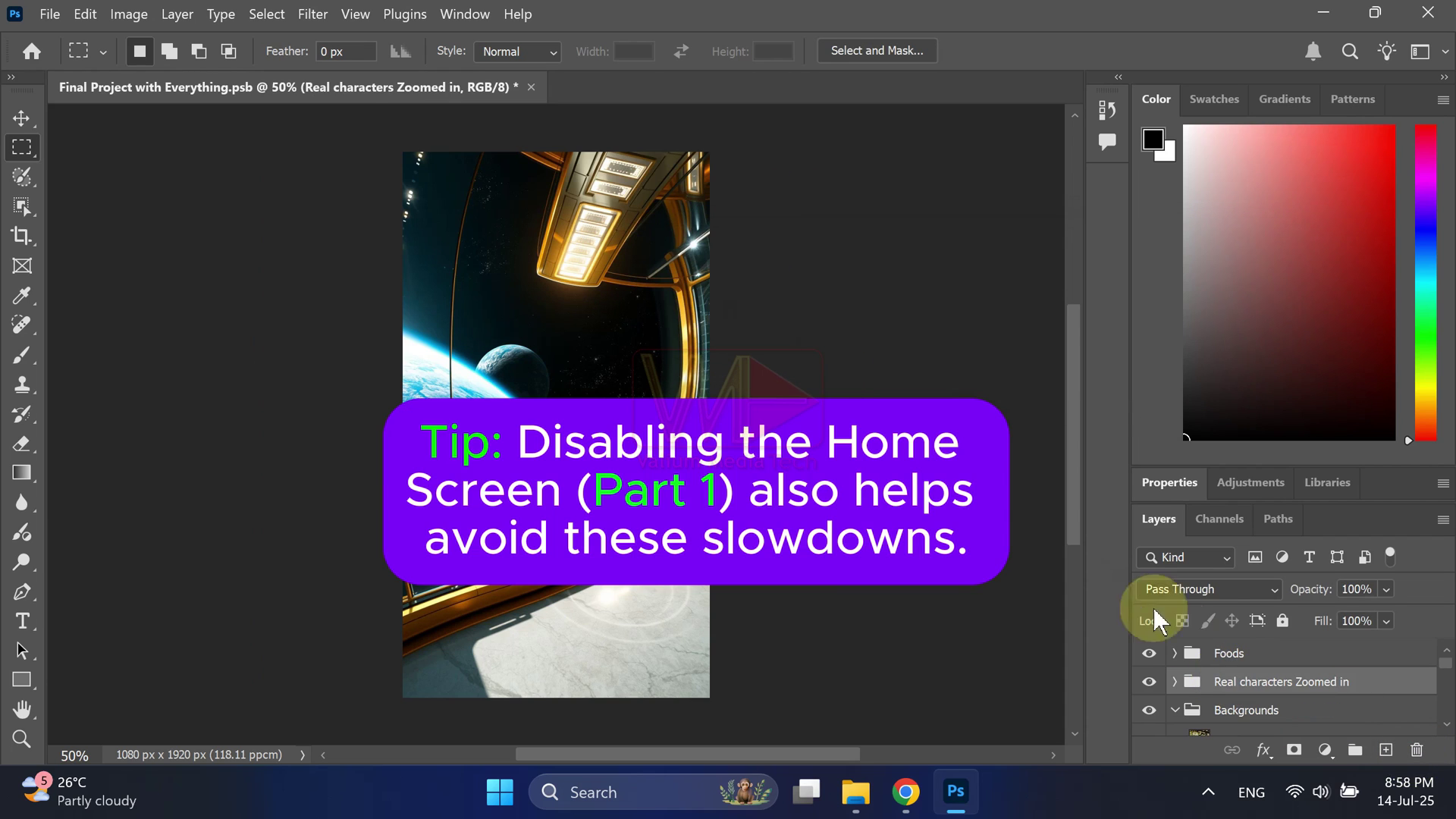
Step: Delete the Foods layer group together with its contents
click(1229, 653)
click(1417, 751)
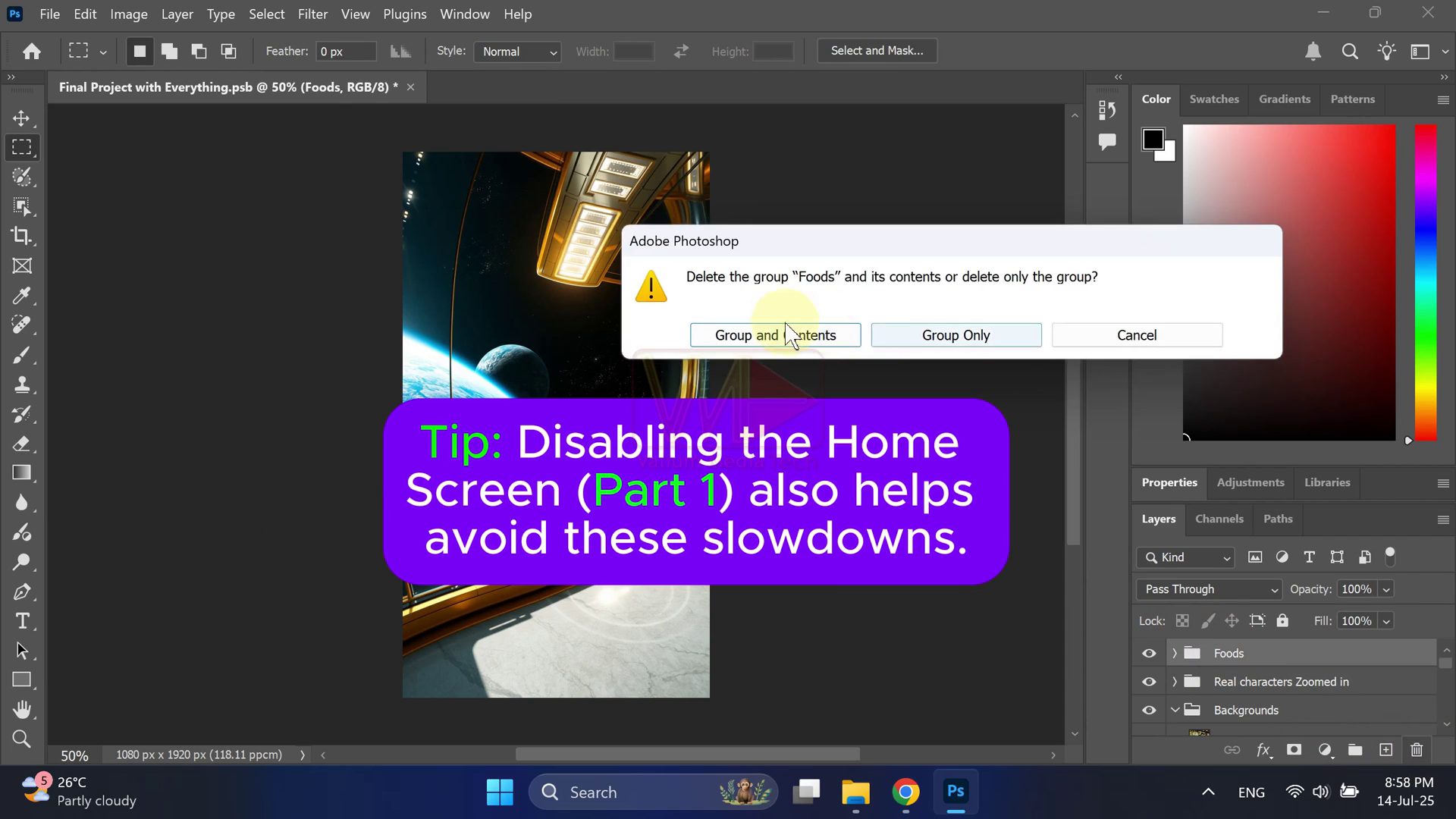
click(780, 337)
Step: Save the trimmed project as Photoshop (*.PSD) and accept the compatibility option
click(48, 16)
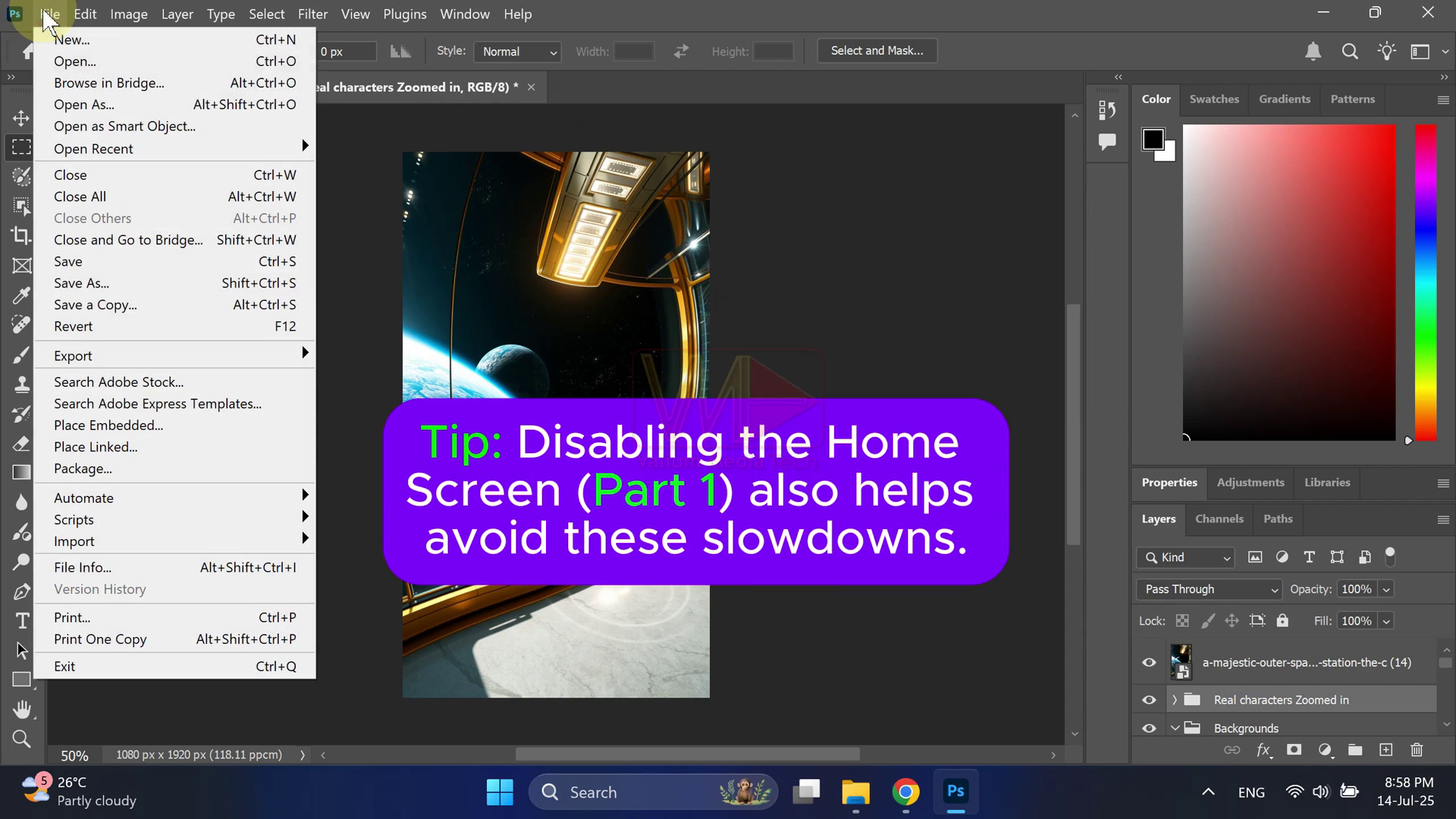
click(115, 285)
click(360, 400)
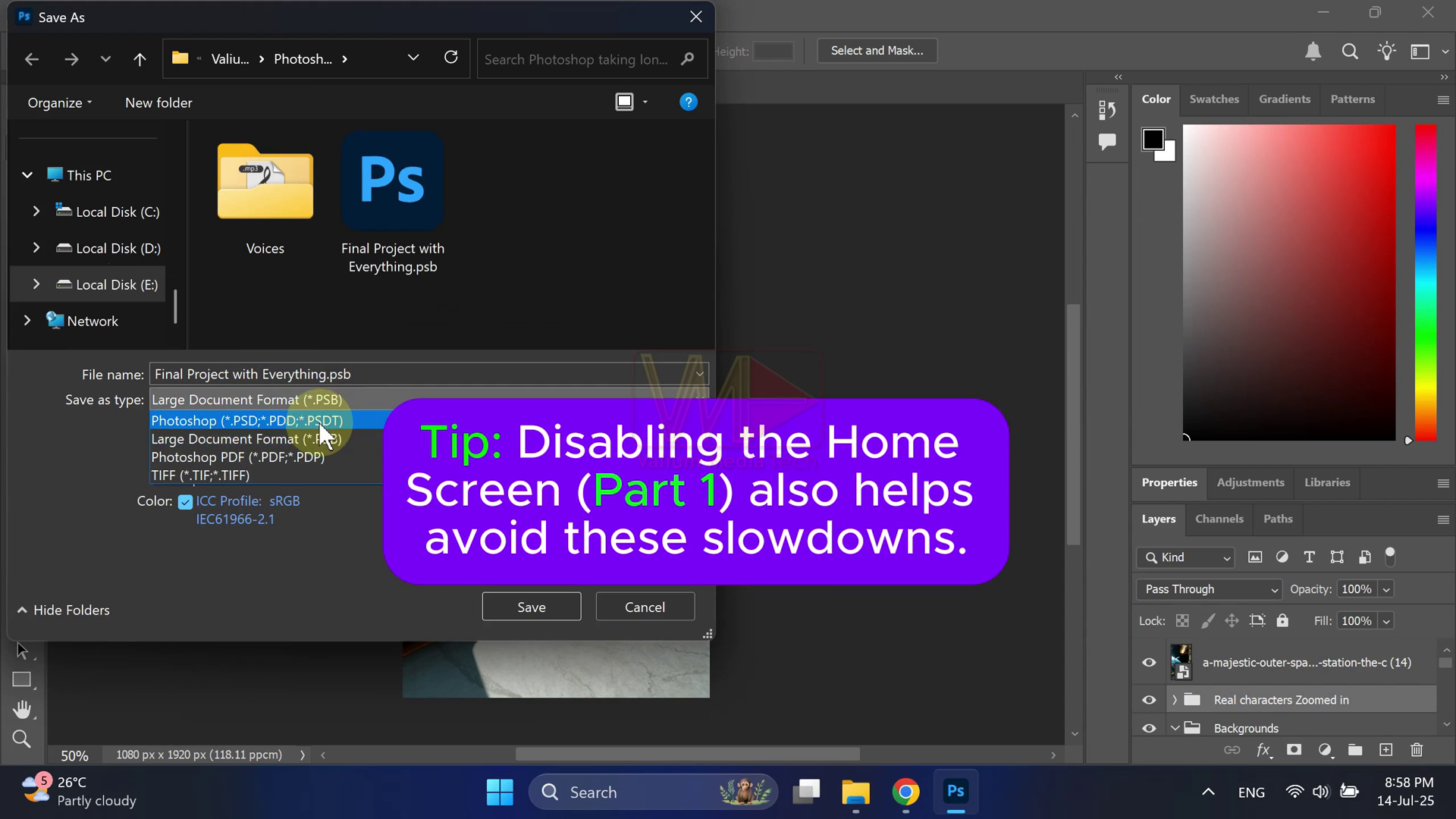
click(319, 419)
click(532, 604)
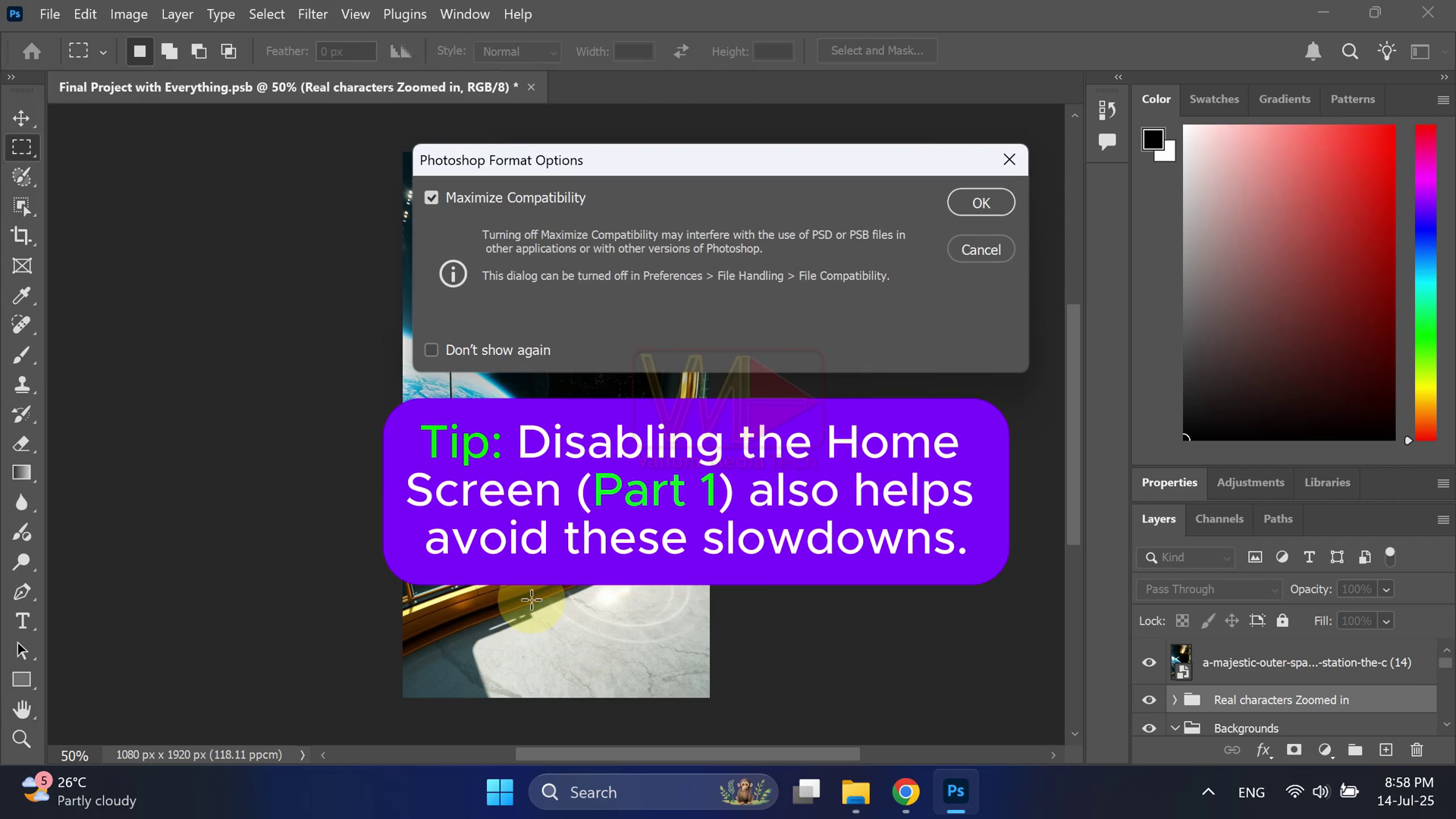
click(983, 194)
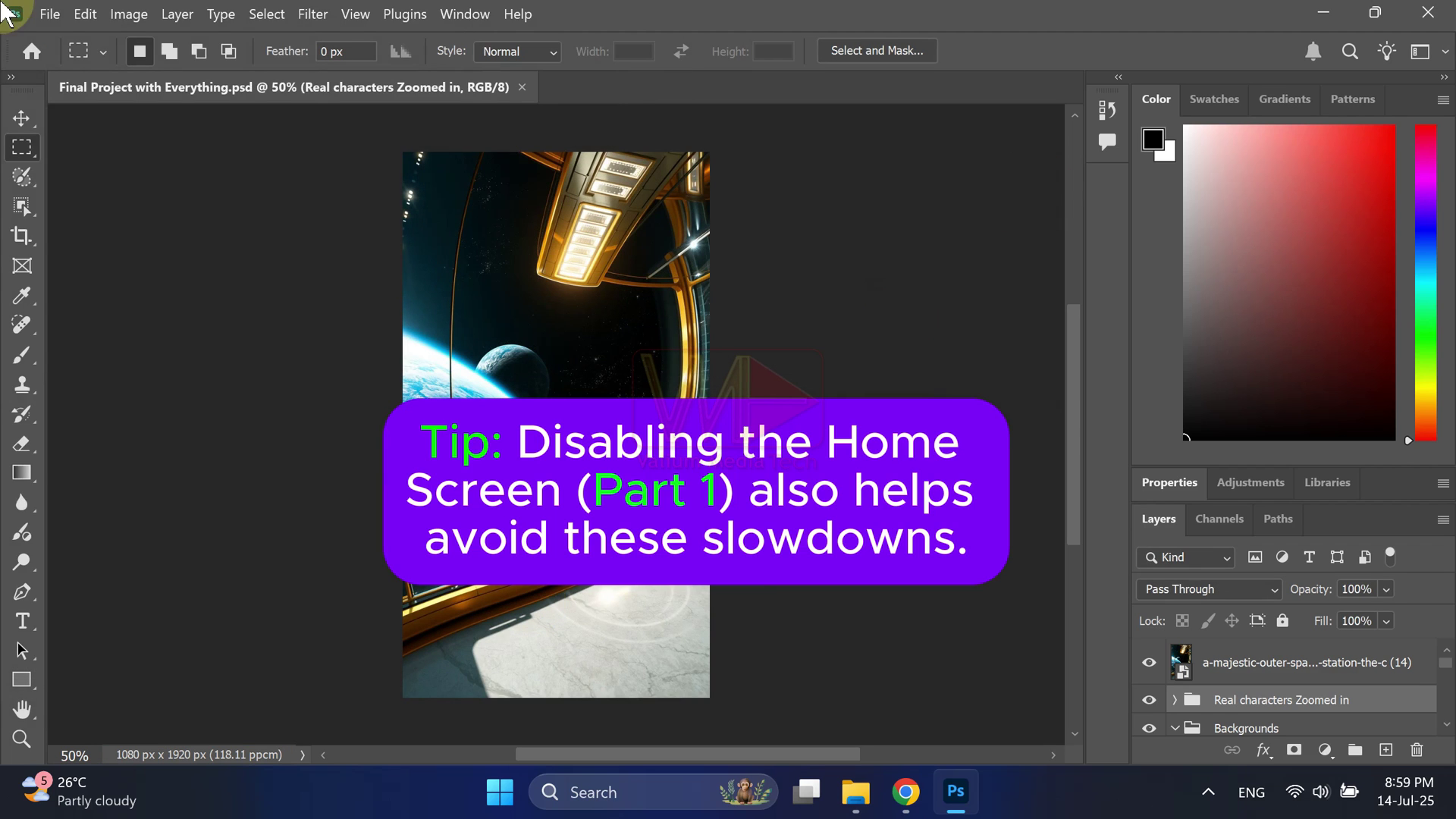
click(50, 14)
mouse_move(94, 149)
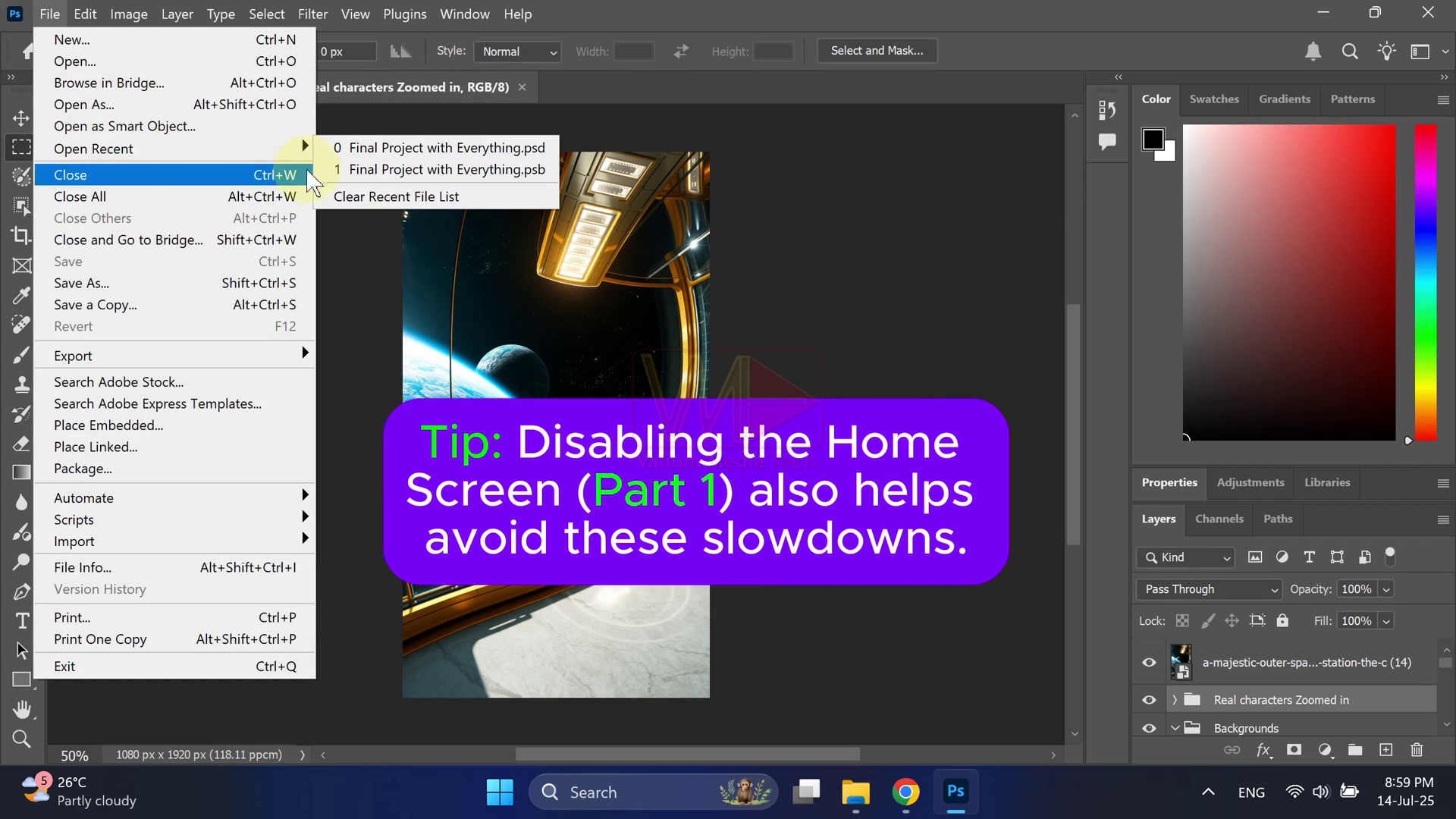
Step: Clear the recent files list, quit Photoshop, relaunch it to check startup, and quit again
click(364, 197)
click(1426, 16)
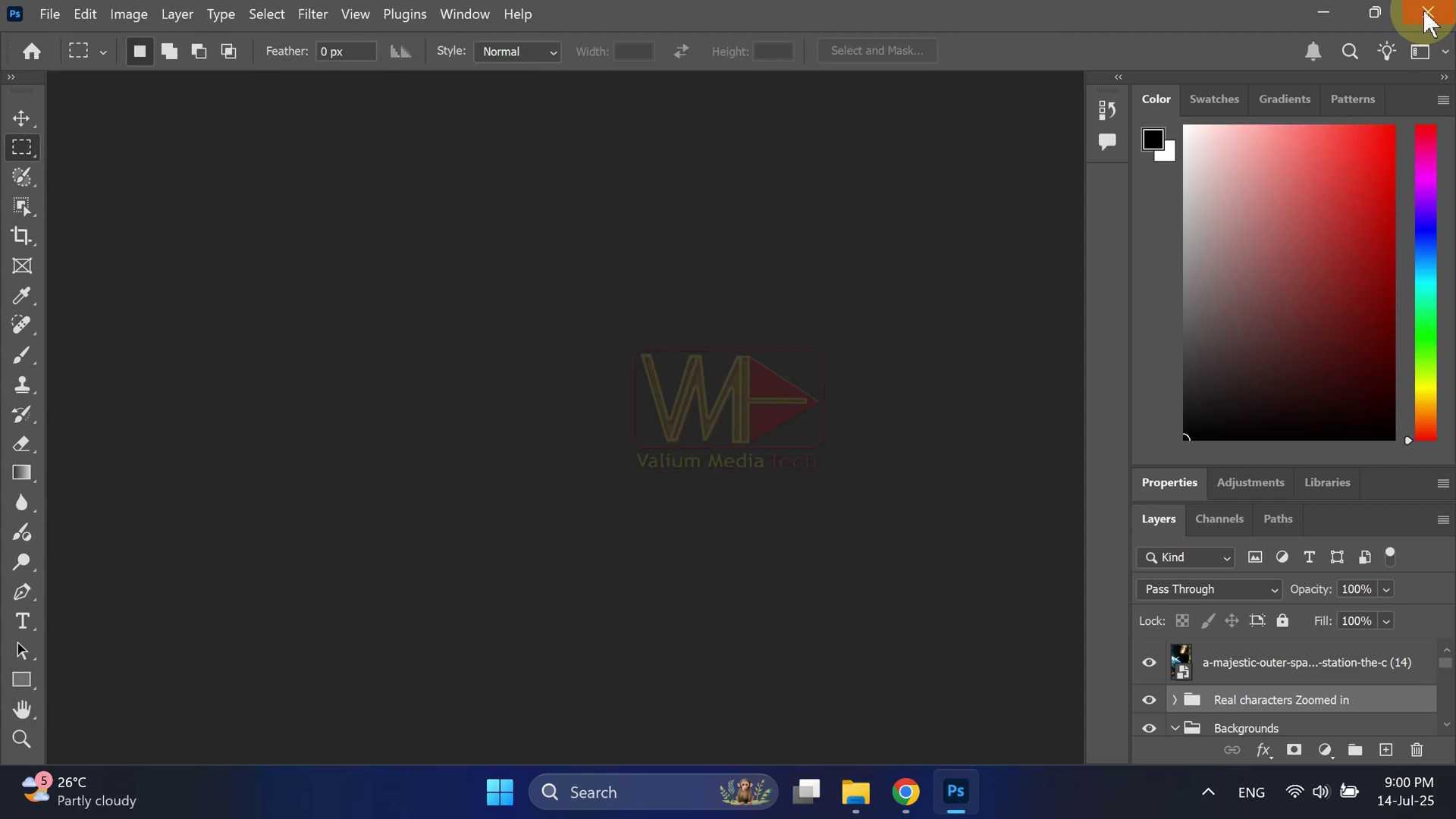
double_click(407, 148)
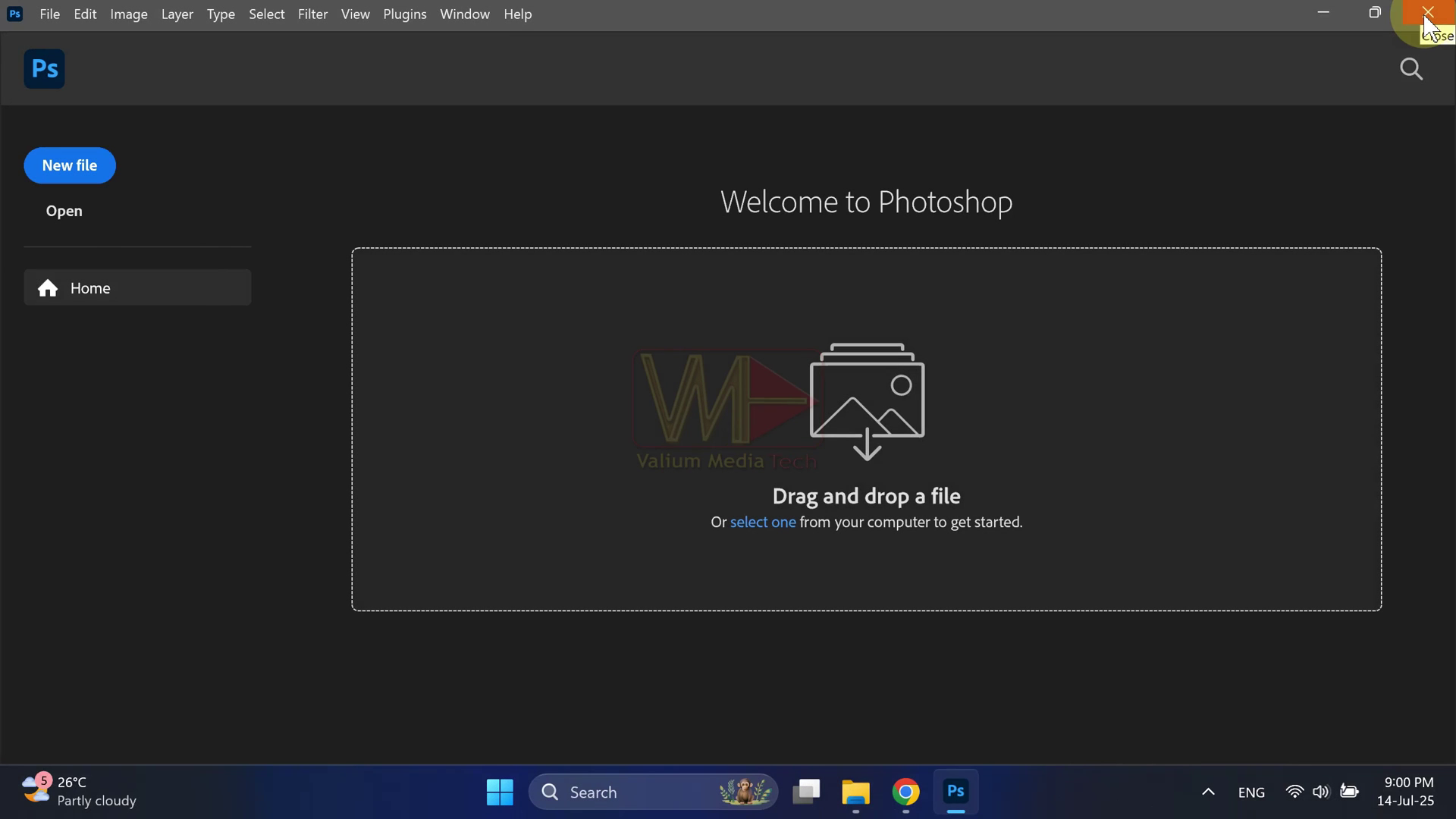
click(1428, 16)
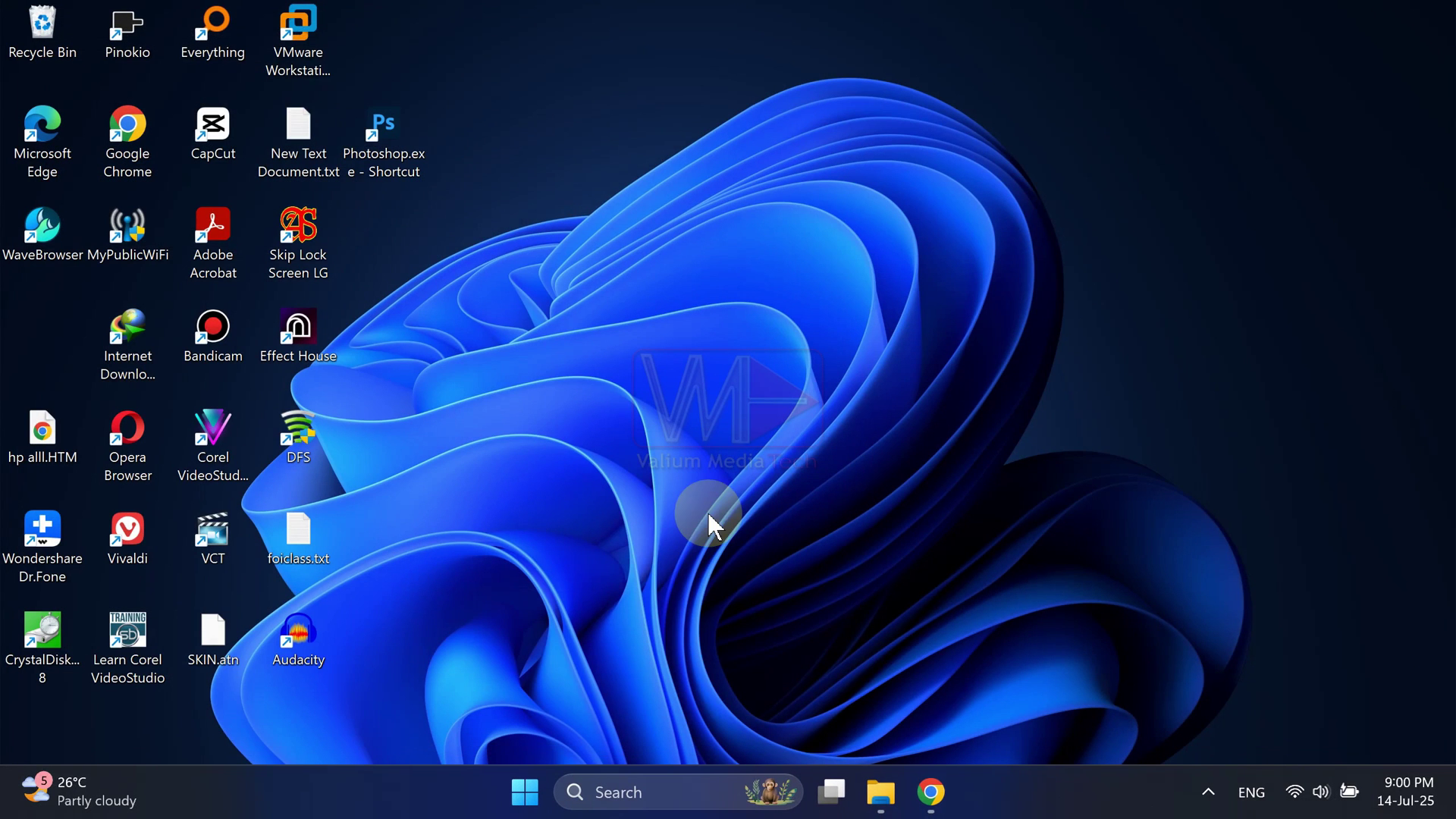
Step: Open the AppData folder through the Windows Run box
key(super+r)
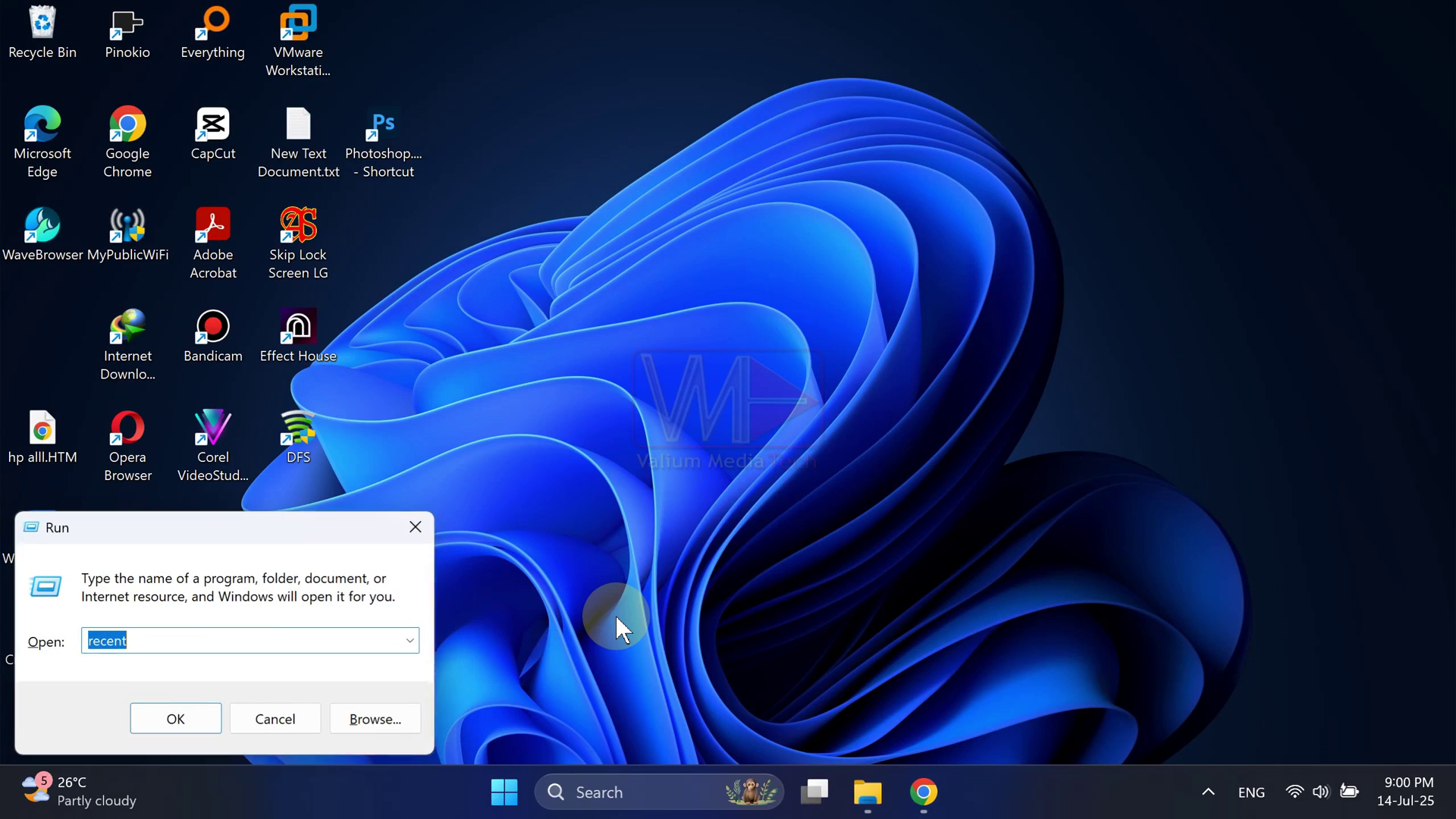
text(appdata)
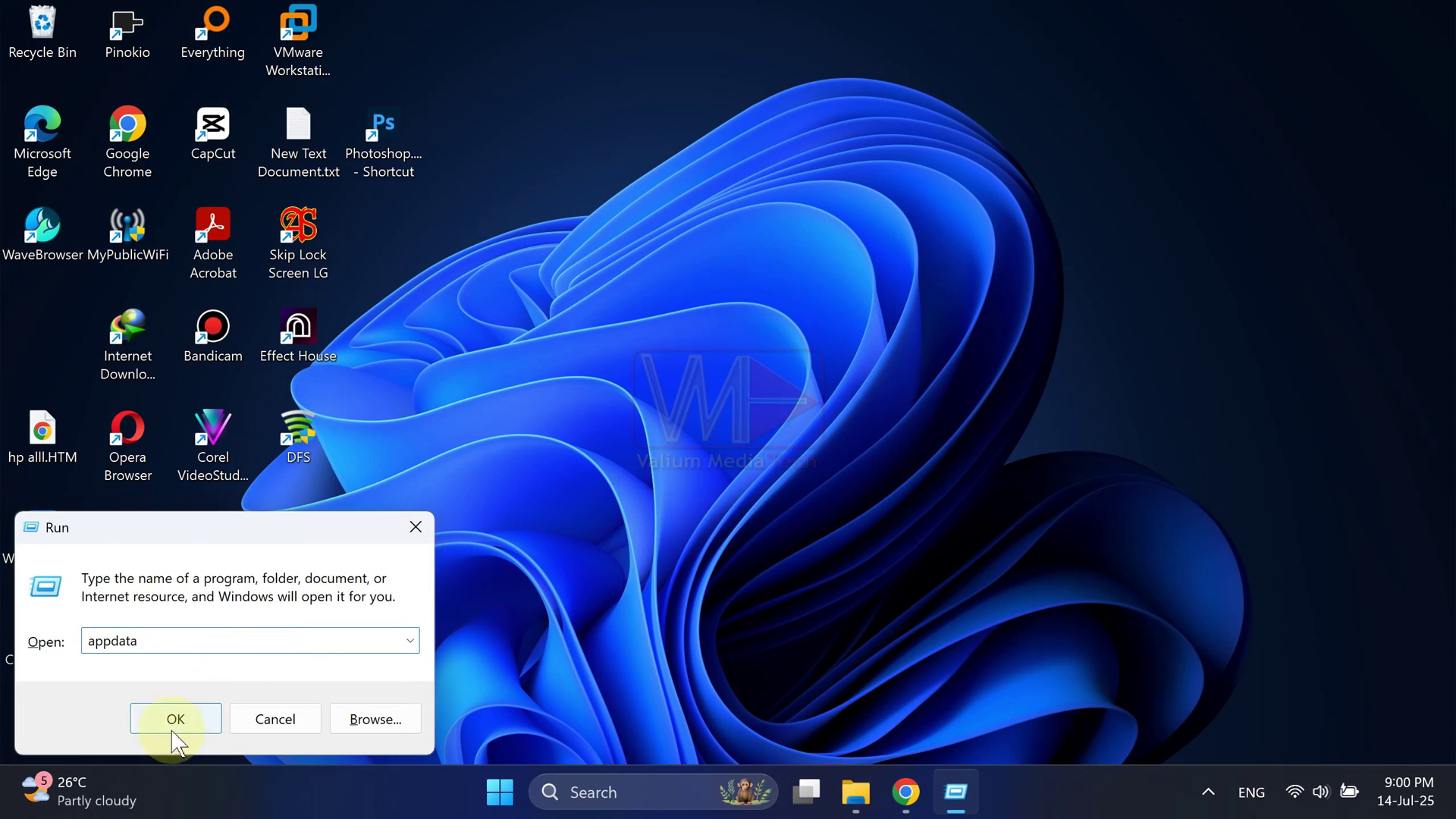
click(171, 728)
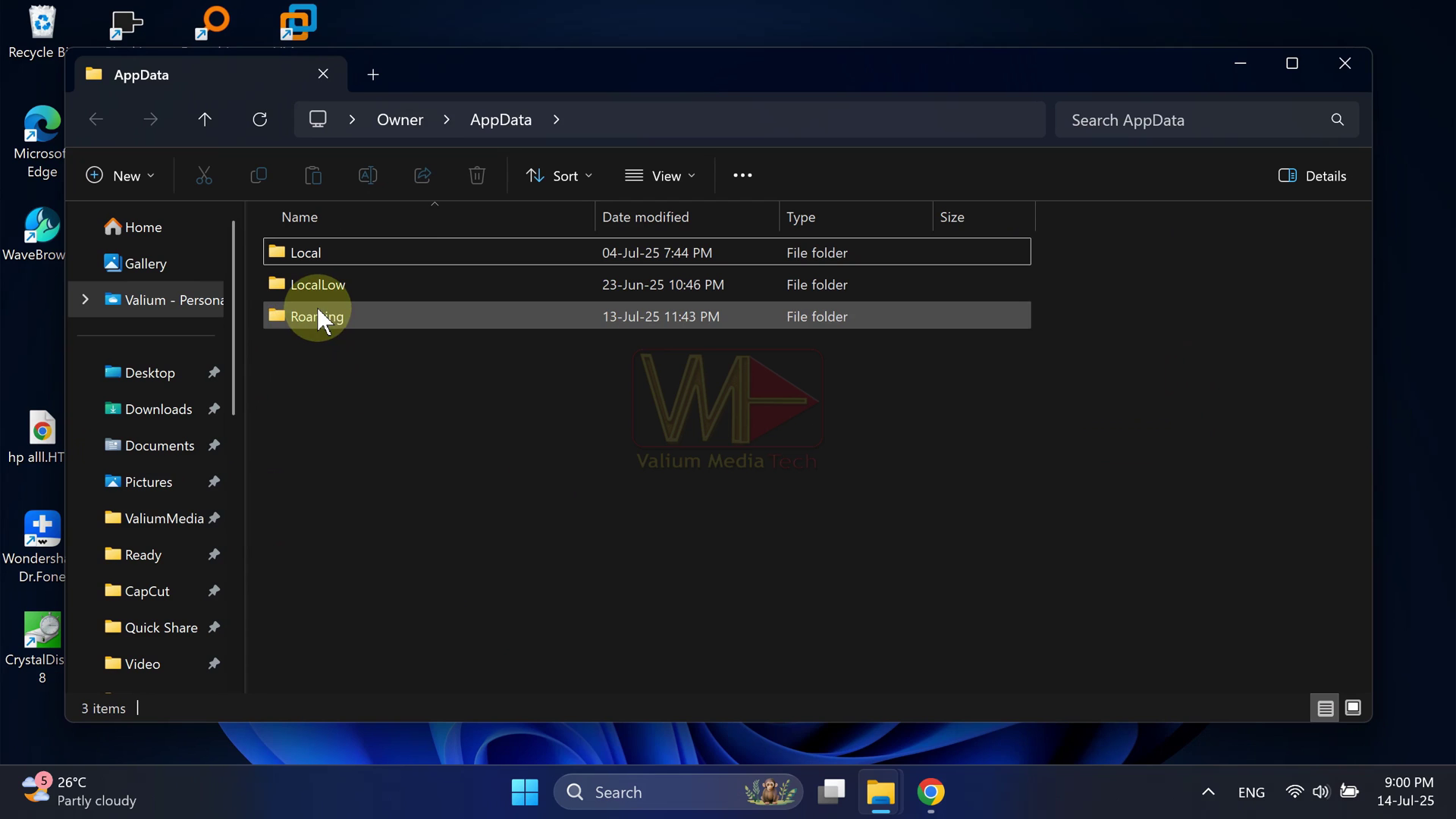
Step: In Roaming > Adobe > Adobe Photoshop 2025, rename the Settings folder to 'Adobe Photoshop 2025 Settings.old'
double_click(317, 312)
double_click(296, 243)
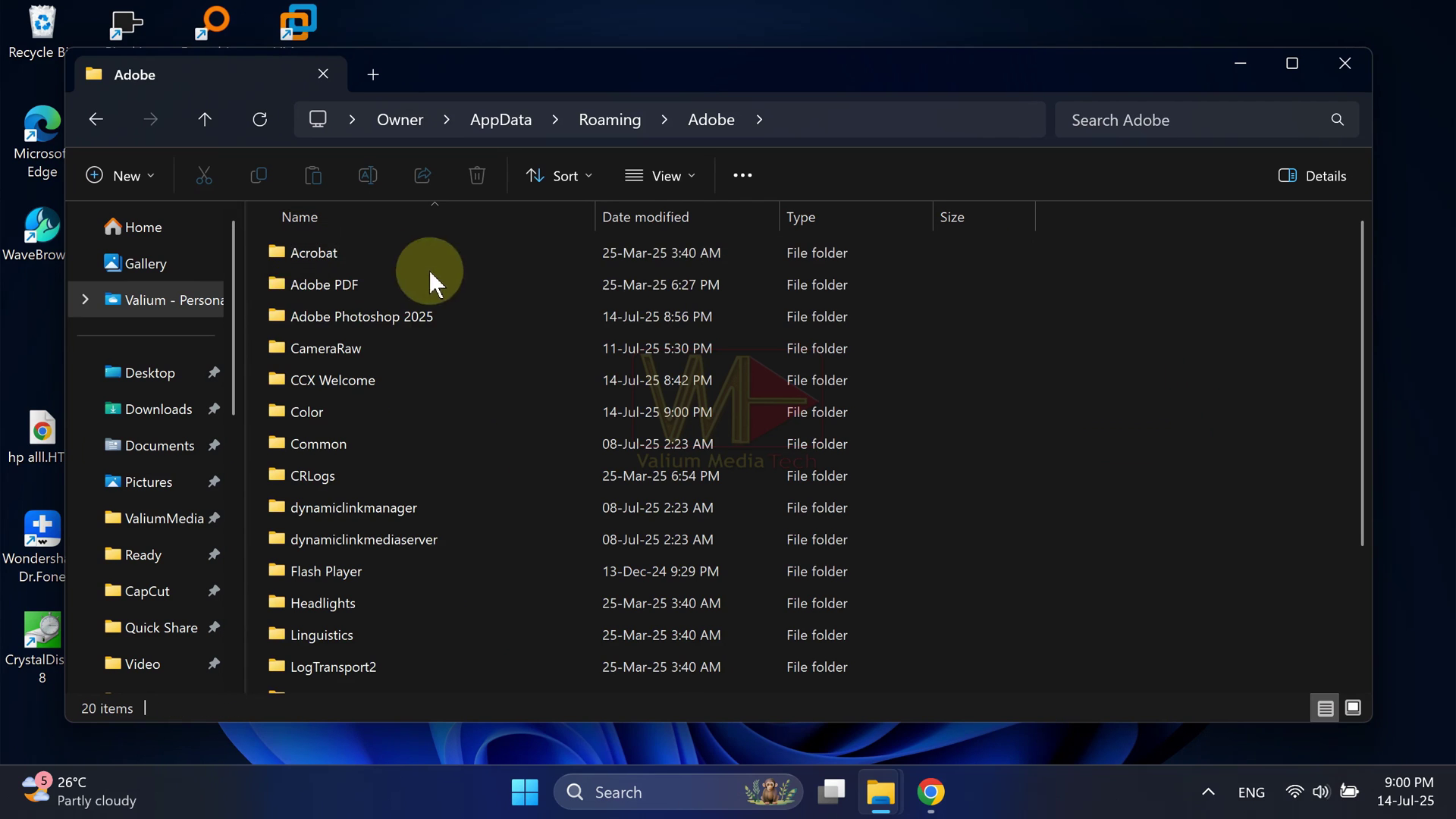
double_click(365, 318)
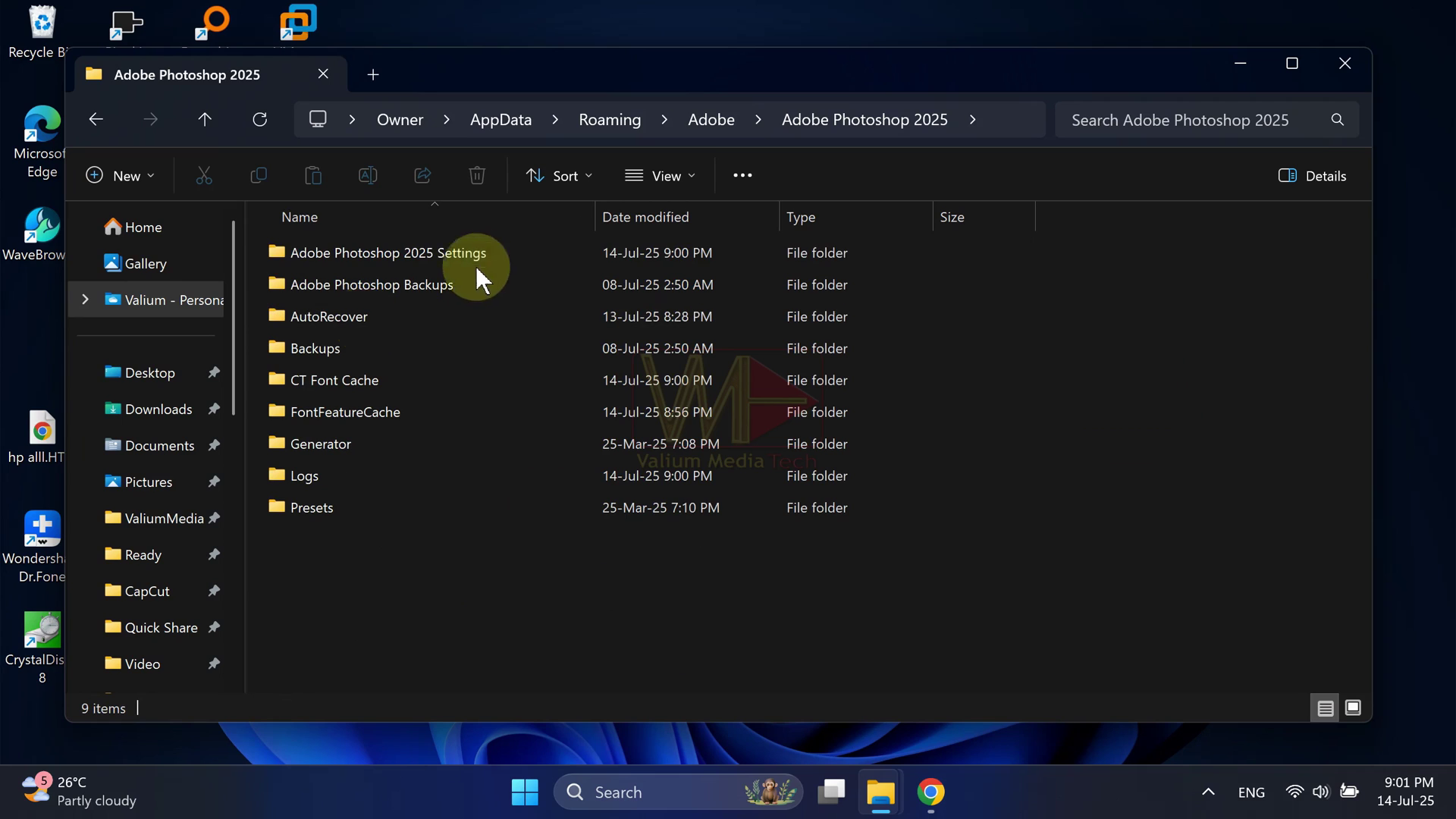
click(484, 262)
click(487, 257)
text(Adobe Photoshop 2025 Settings.o)
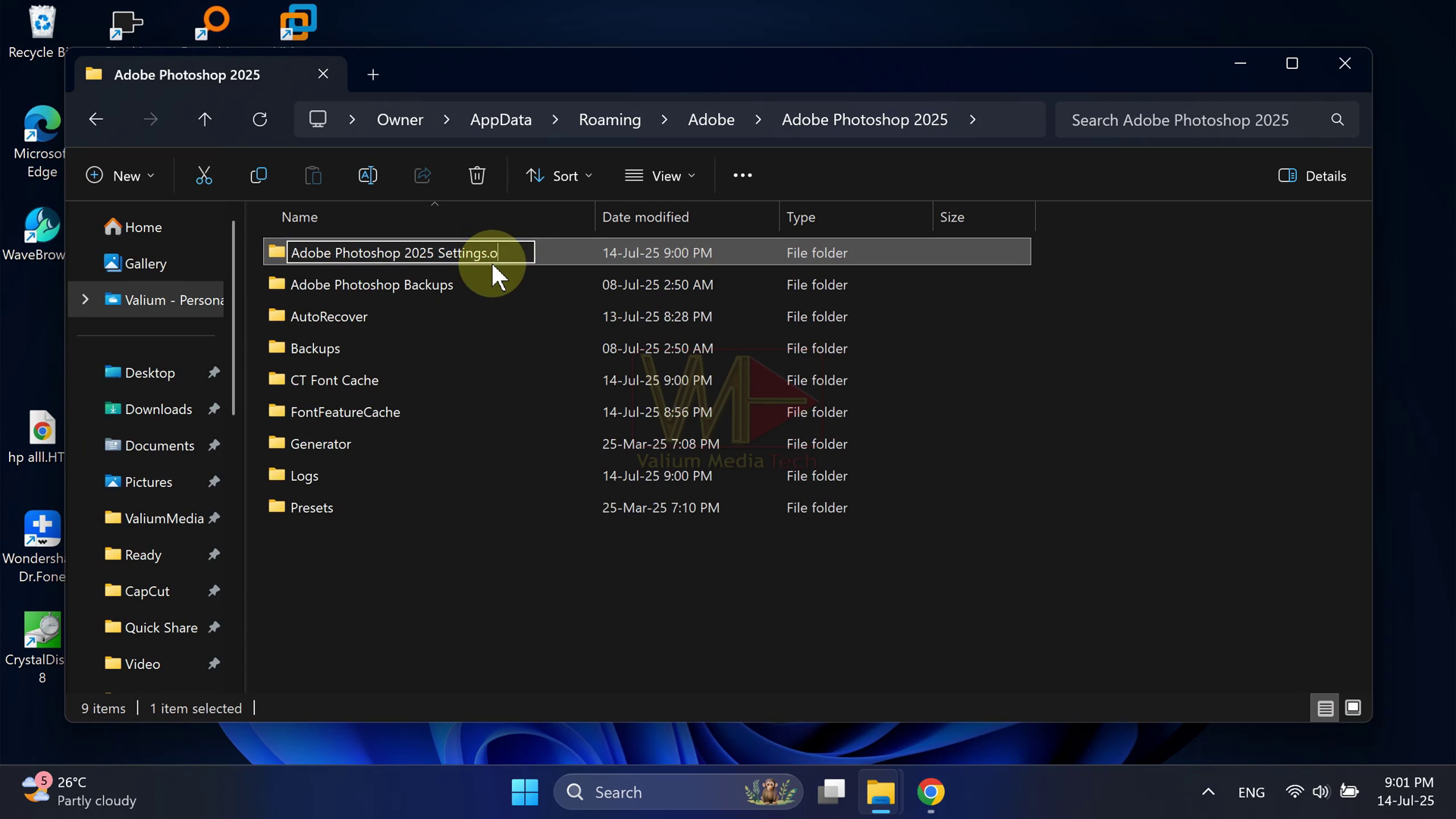
text(ld)
key(Return)
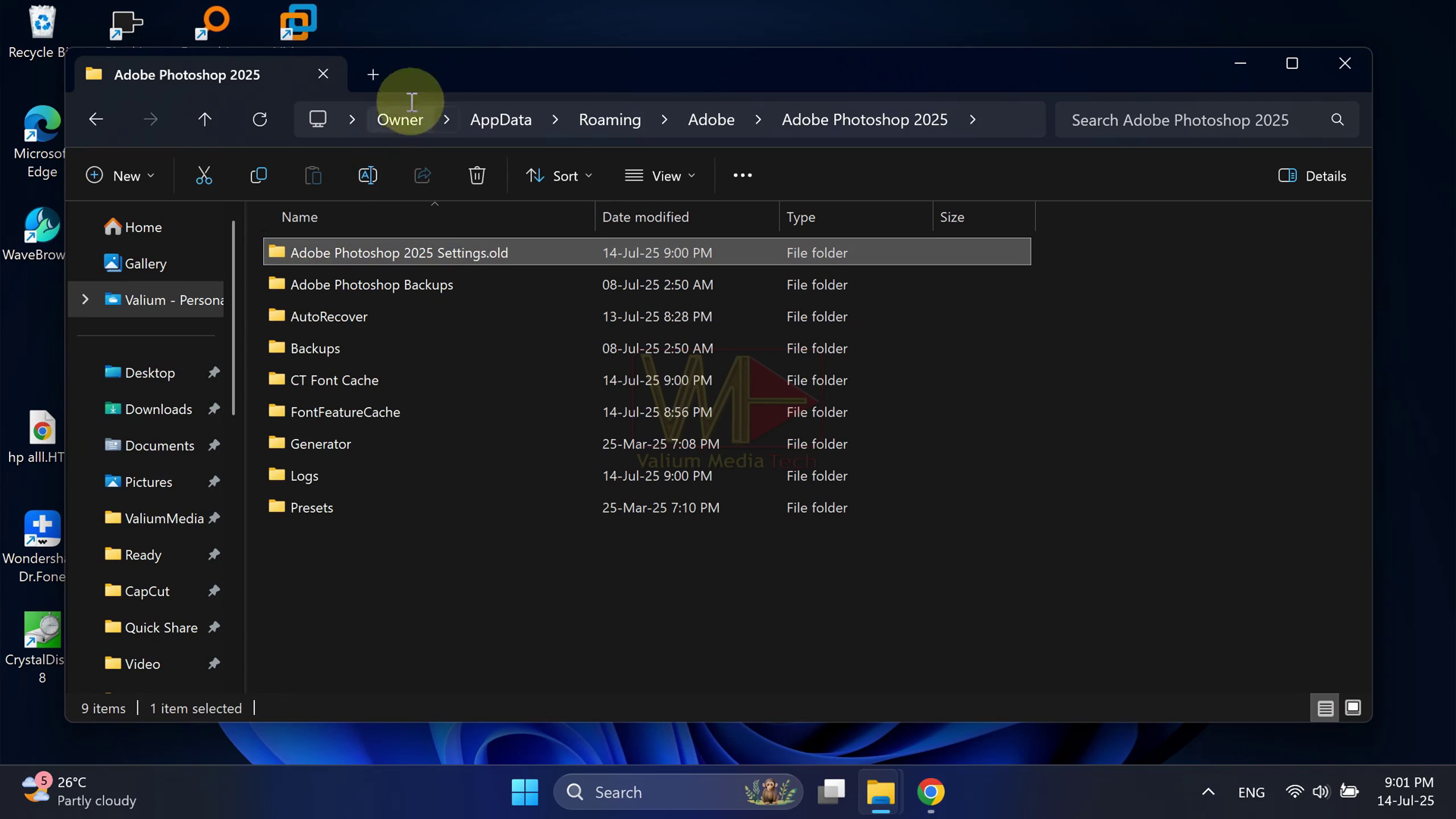
Step: Move the Explorer window aside and launch Photoshop from the desktop shortcut
drag(410, 89, 856, 60)
click(382, 135)
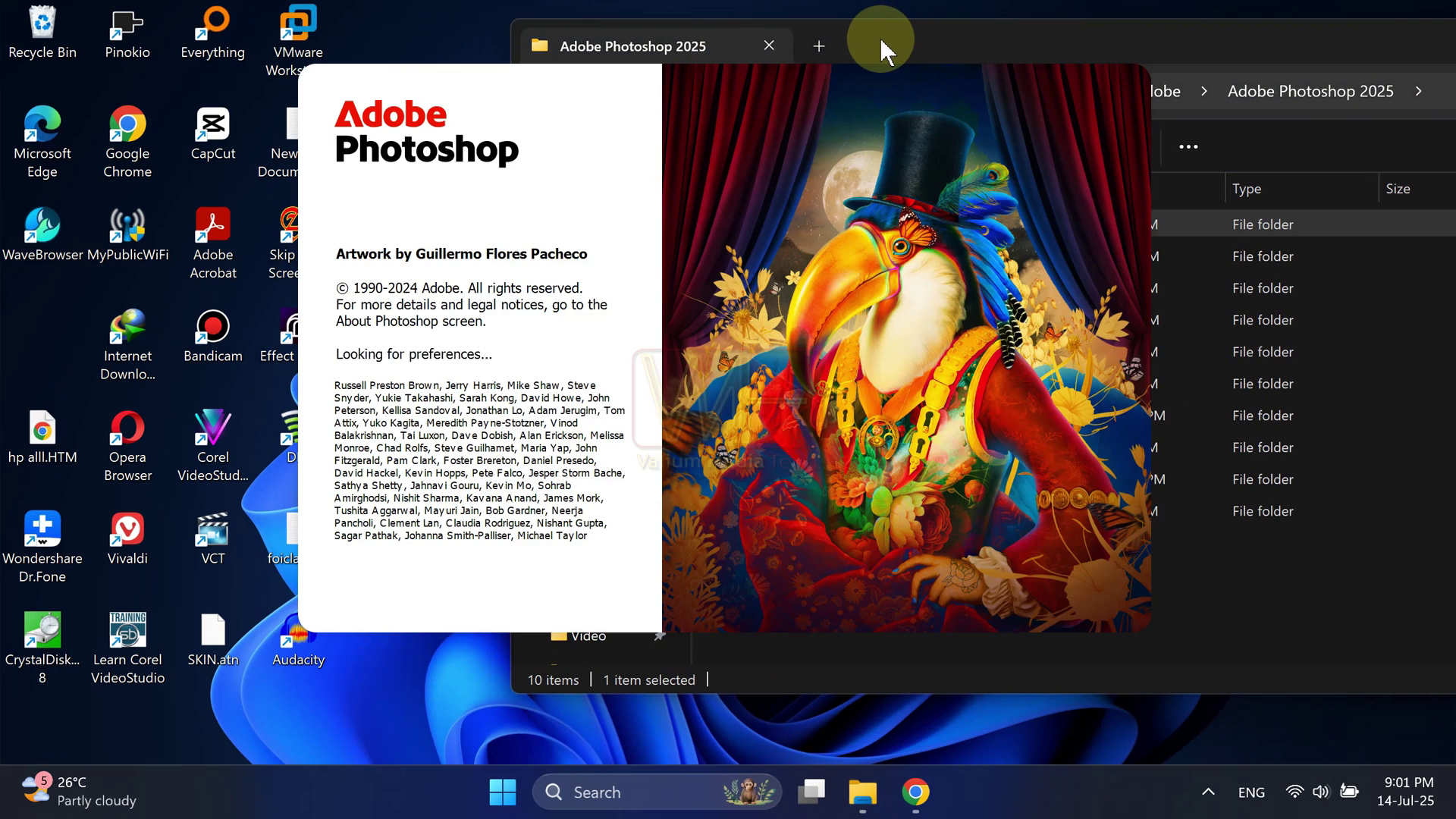
Step: Confirm the newly created Settings folder in Explorer, return to Photoshop and dismiss the plug-ins notice
click(880, 37)
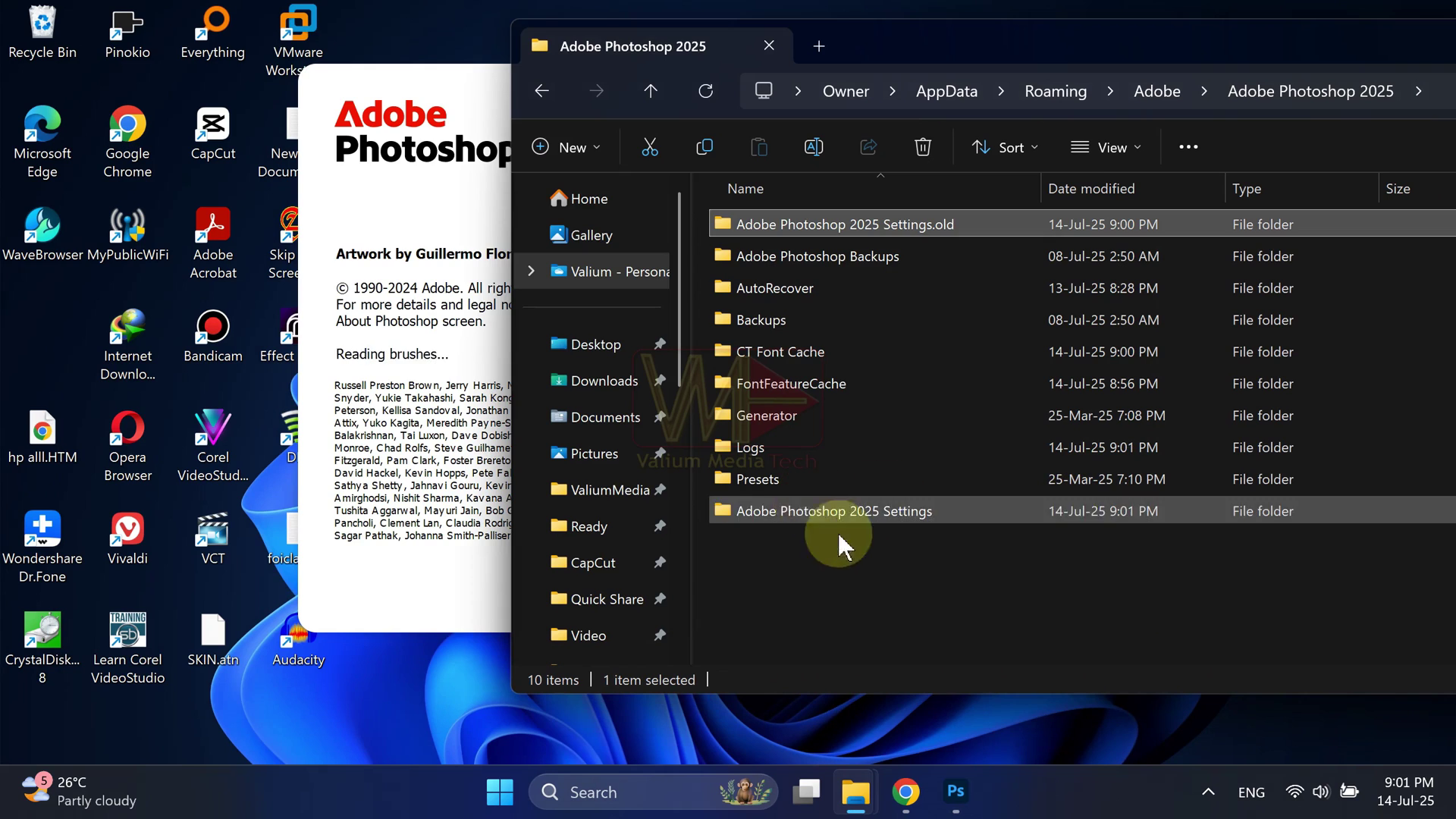
click(785, 521)
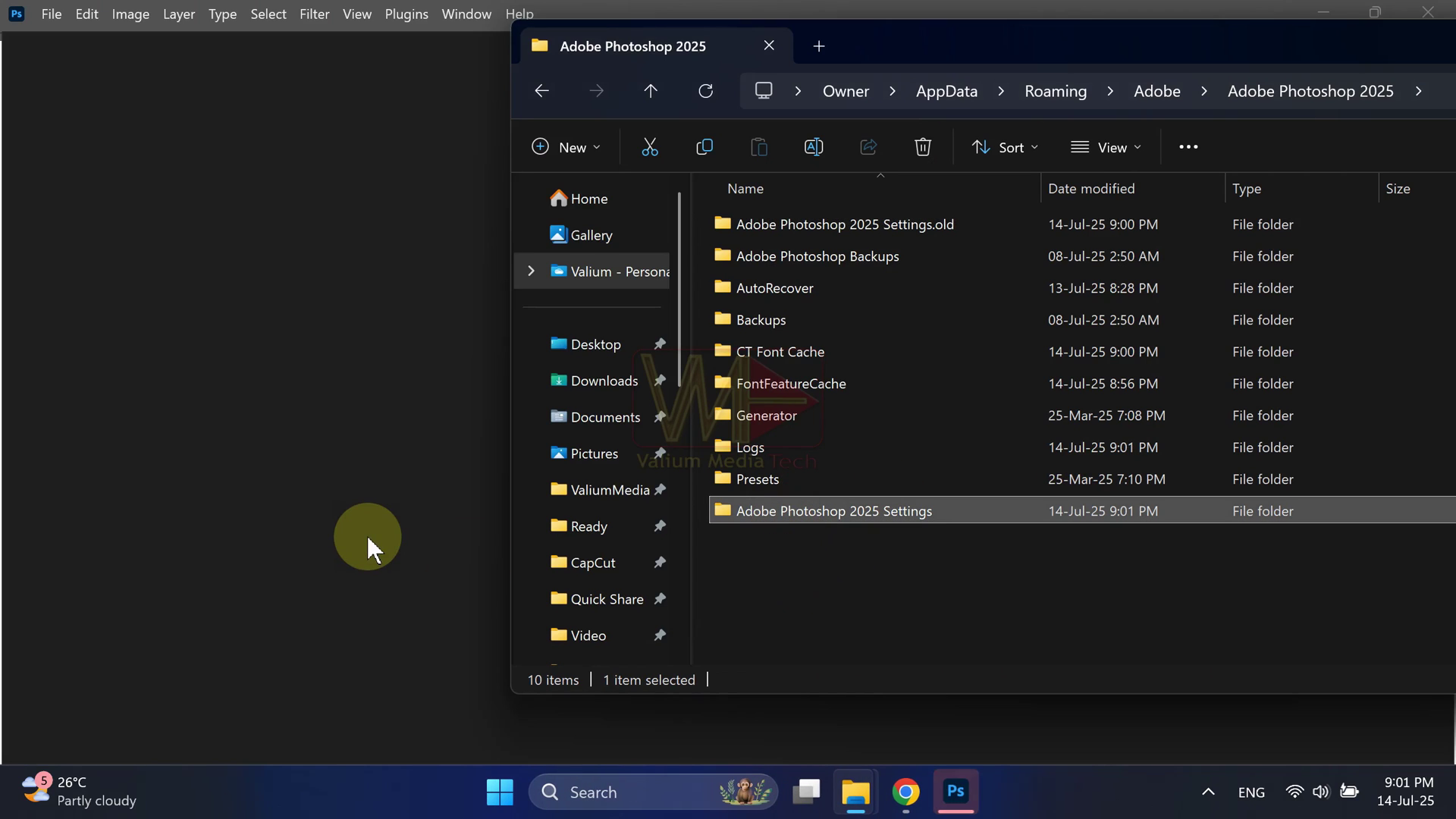
click(368, 536)
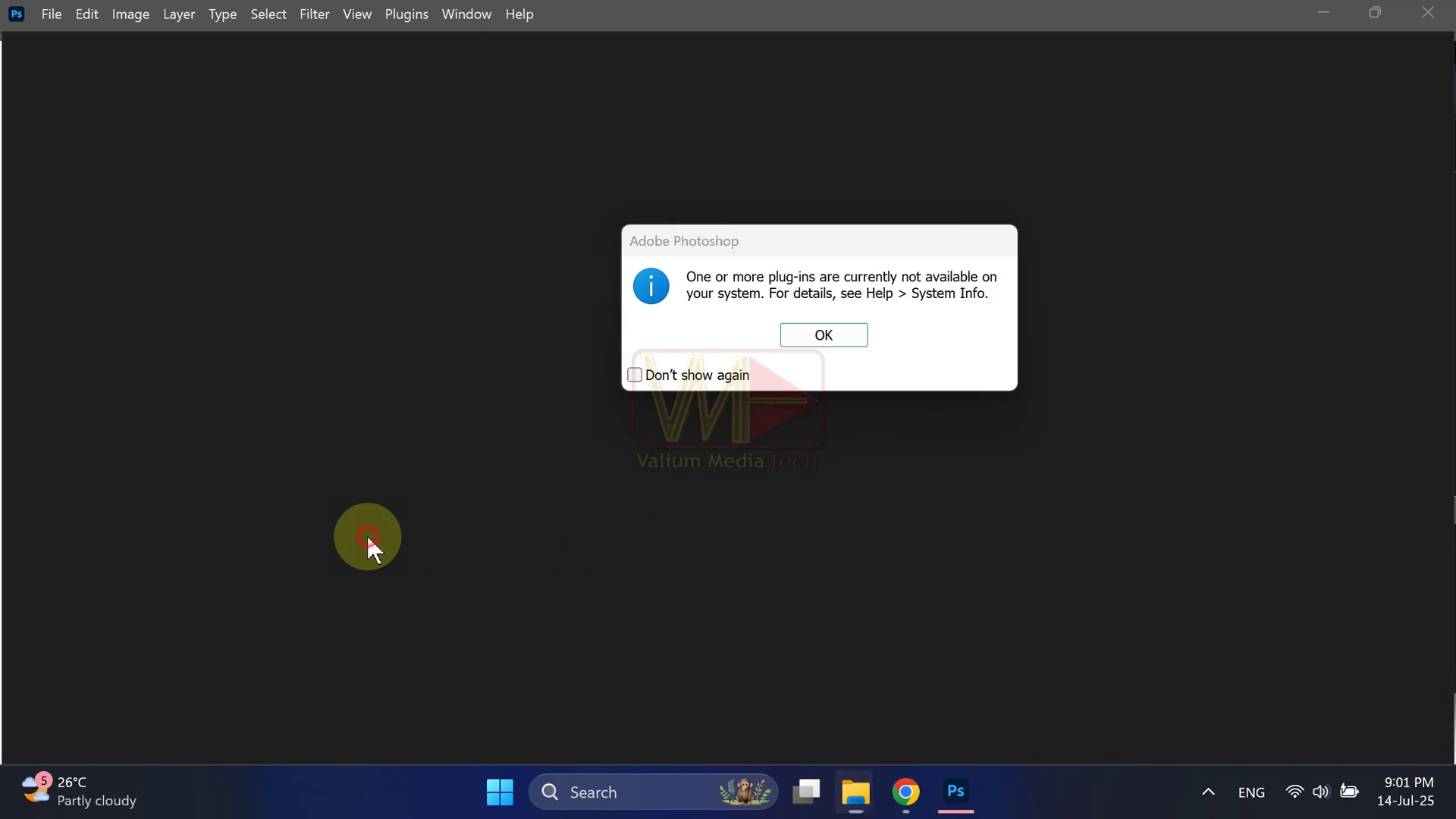
click(809, 330)
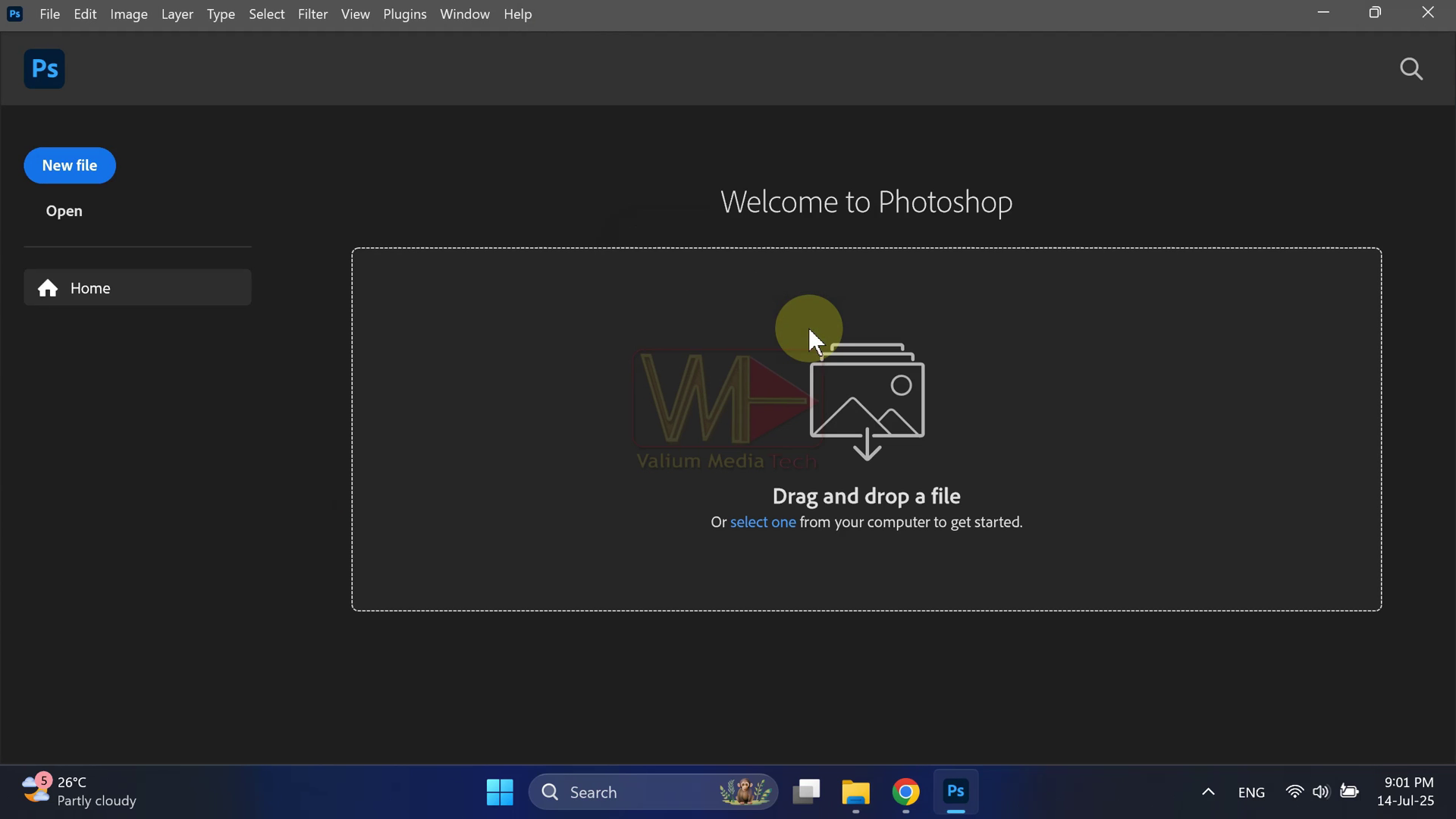
Step: Create a blank Default Photoshop Size test document, then quit Photoshop
click(52, 168)
click(248, 225)
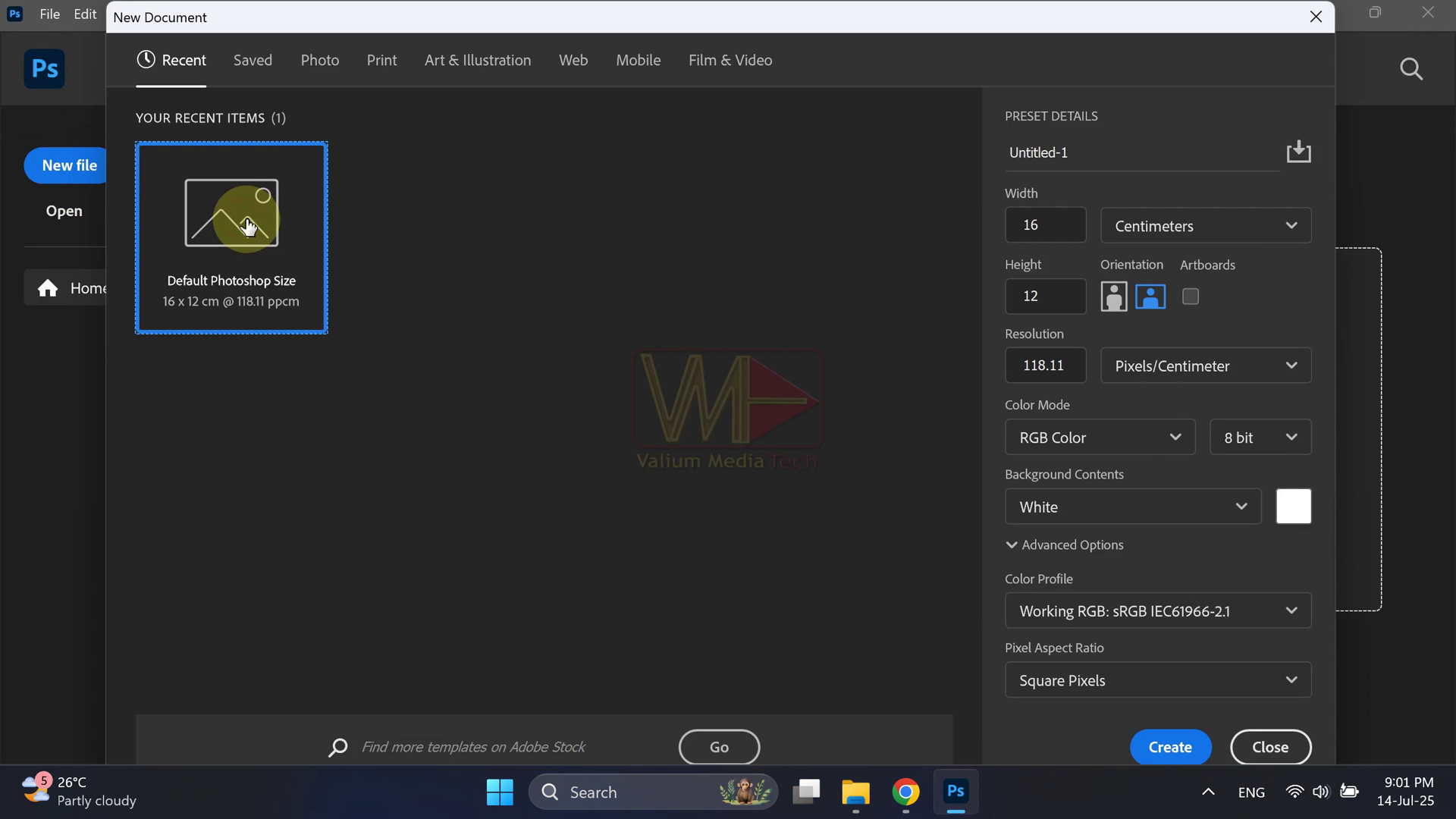
click(248, 224)
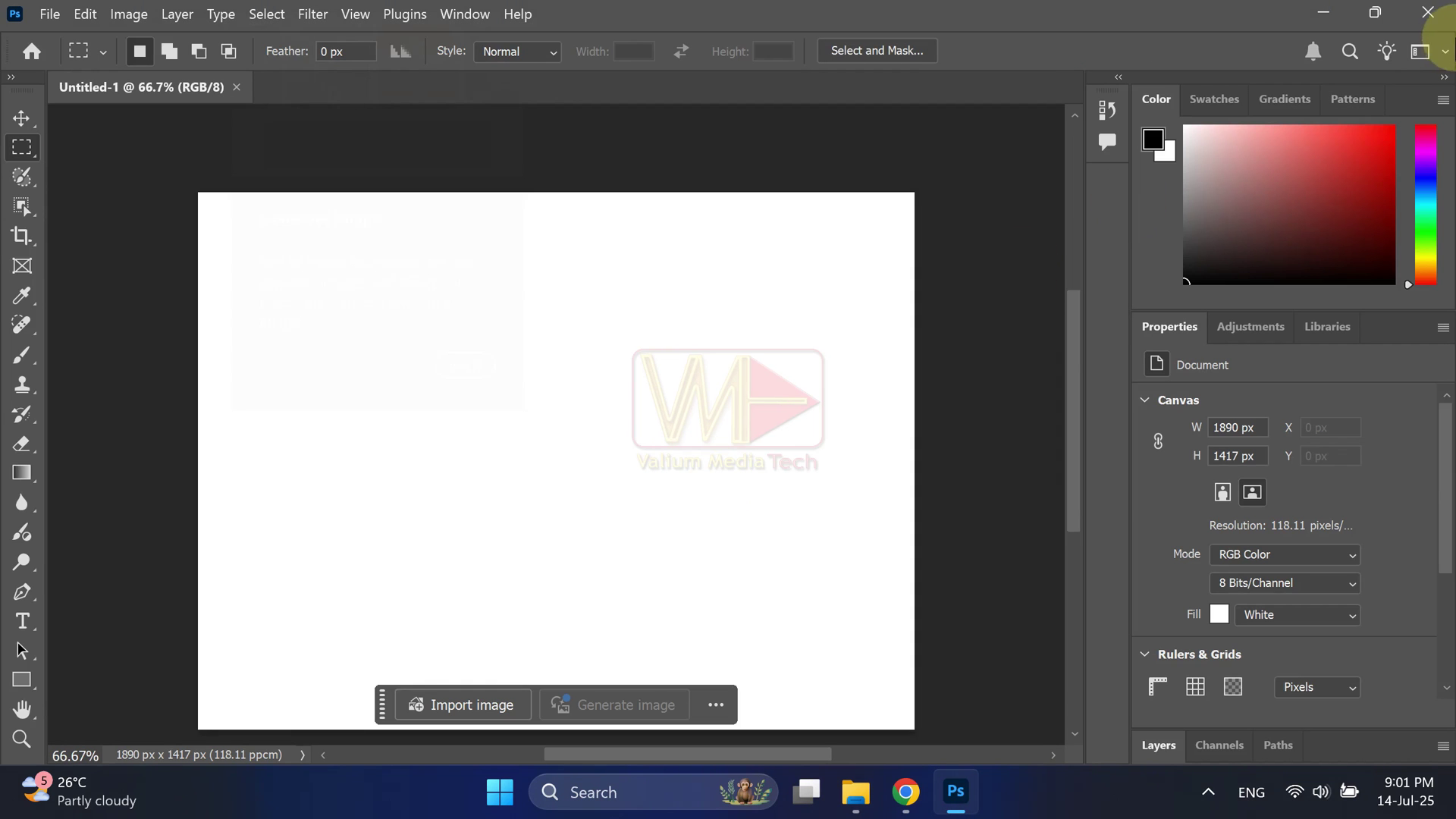
click(1430, 13)
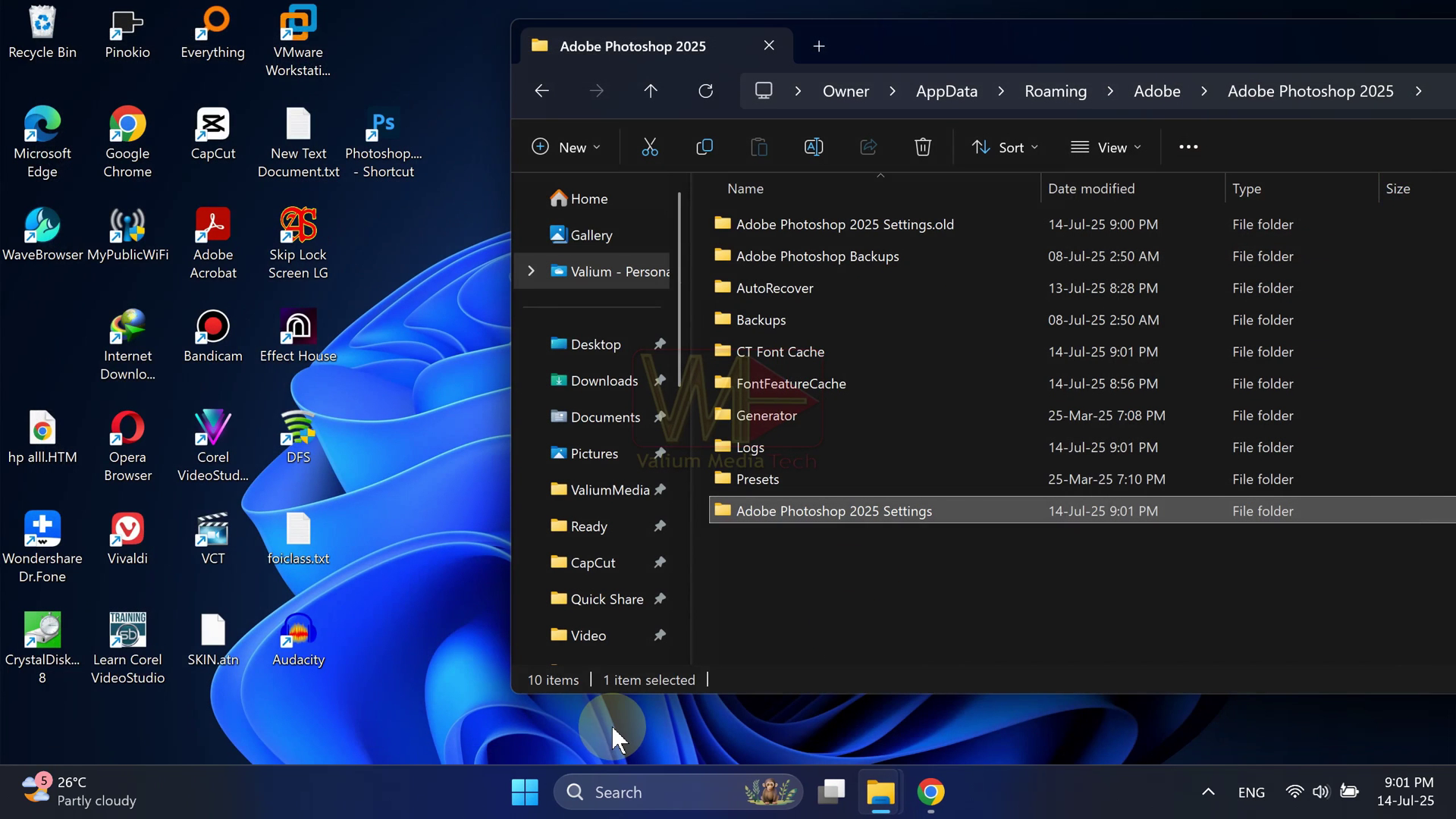
Step: Close the settings folder window and bring up the Start button's system menu for restart options
drag(1301, 47, 1004, 97)
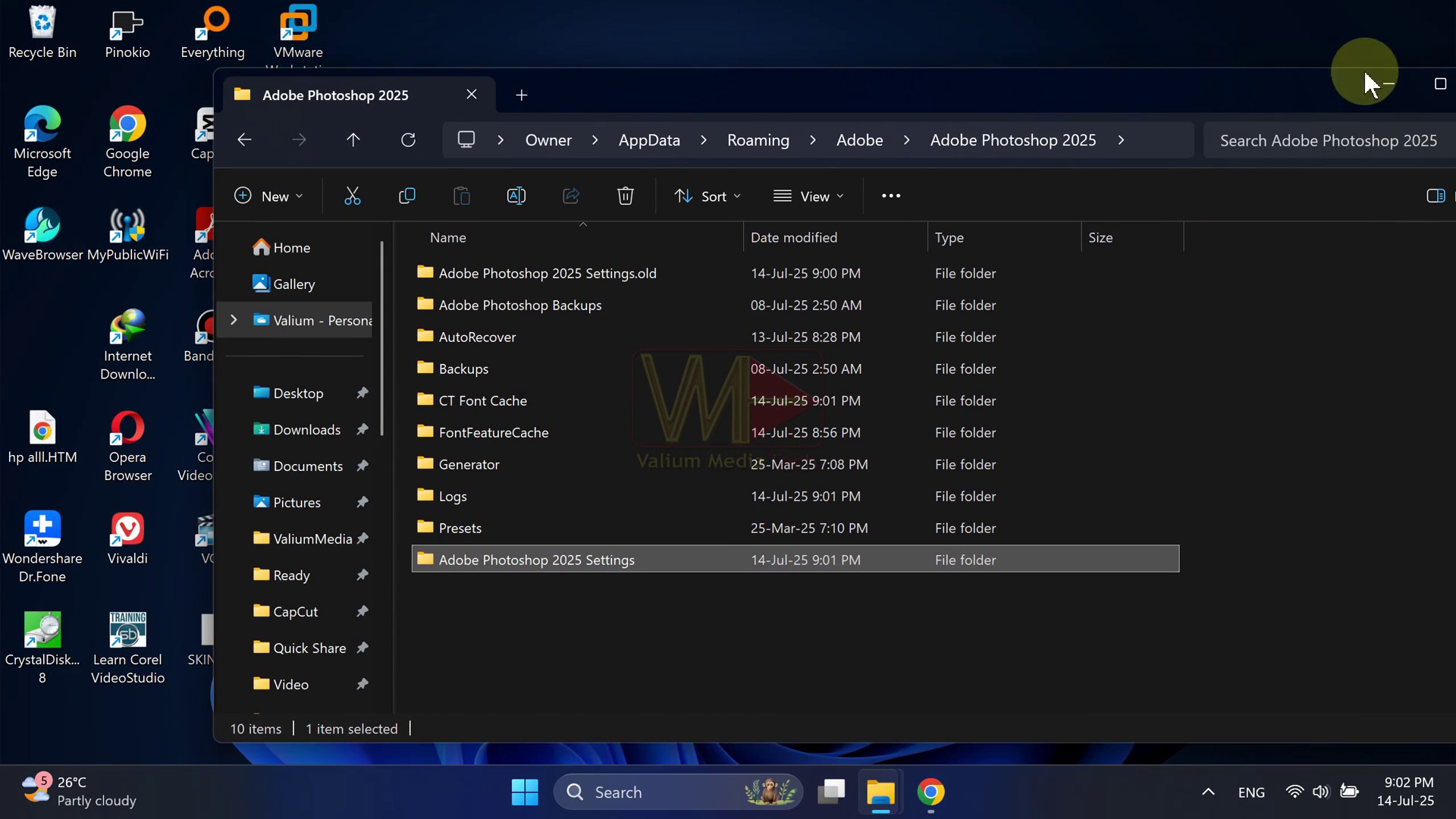
drag(1317, 77, 1073, 136)
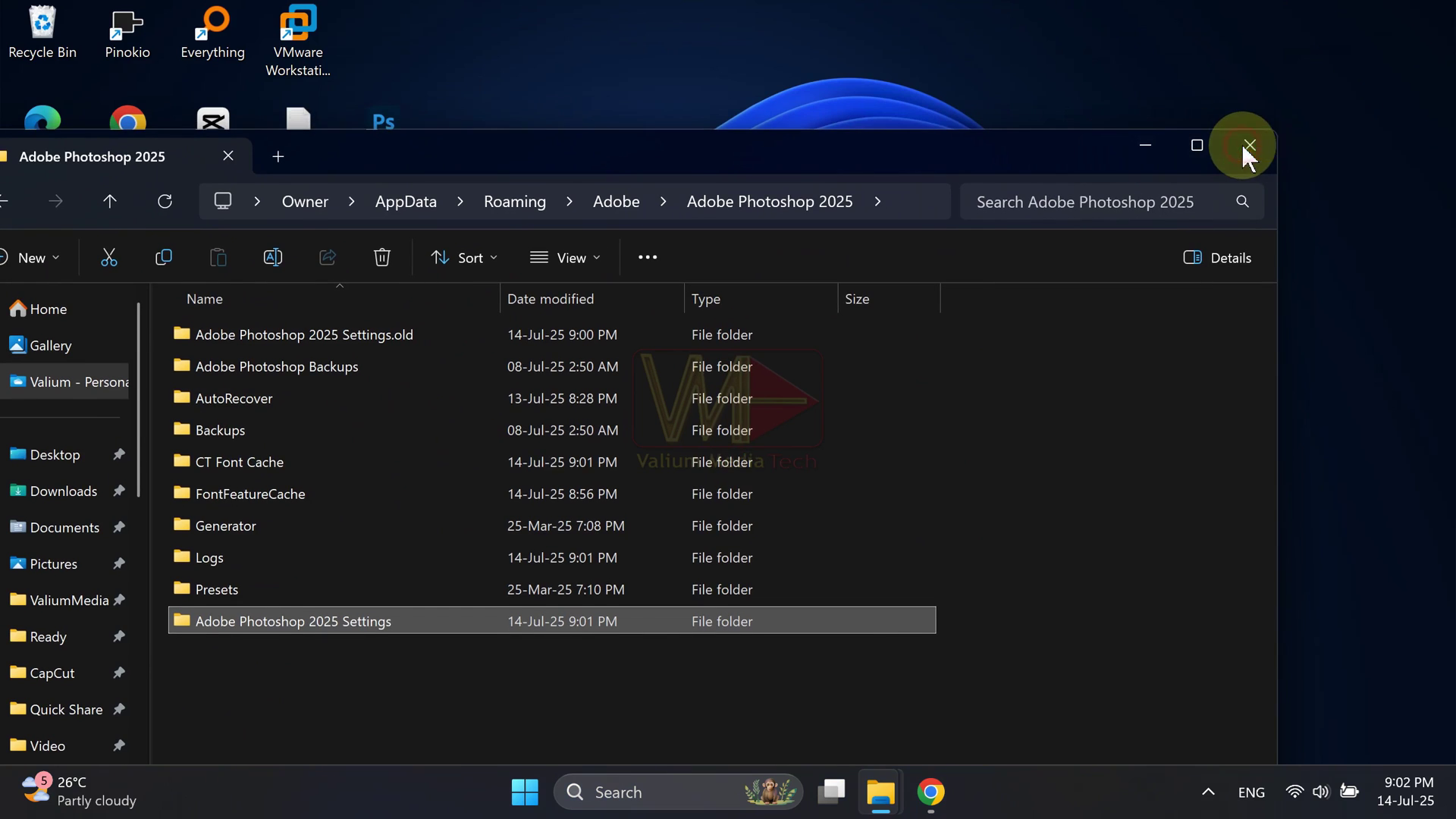
click(1250, 149)
right_click(523, 802)
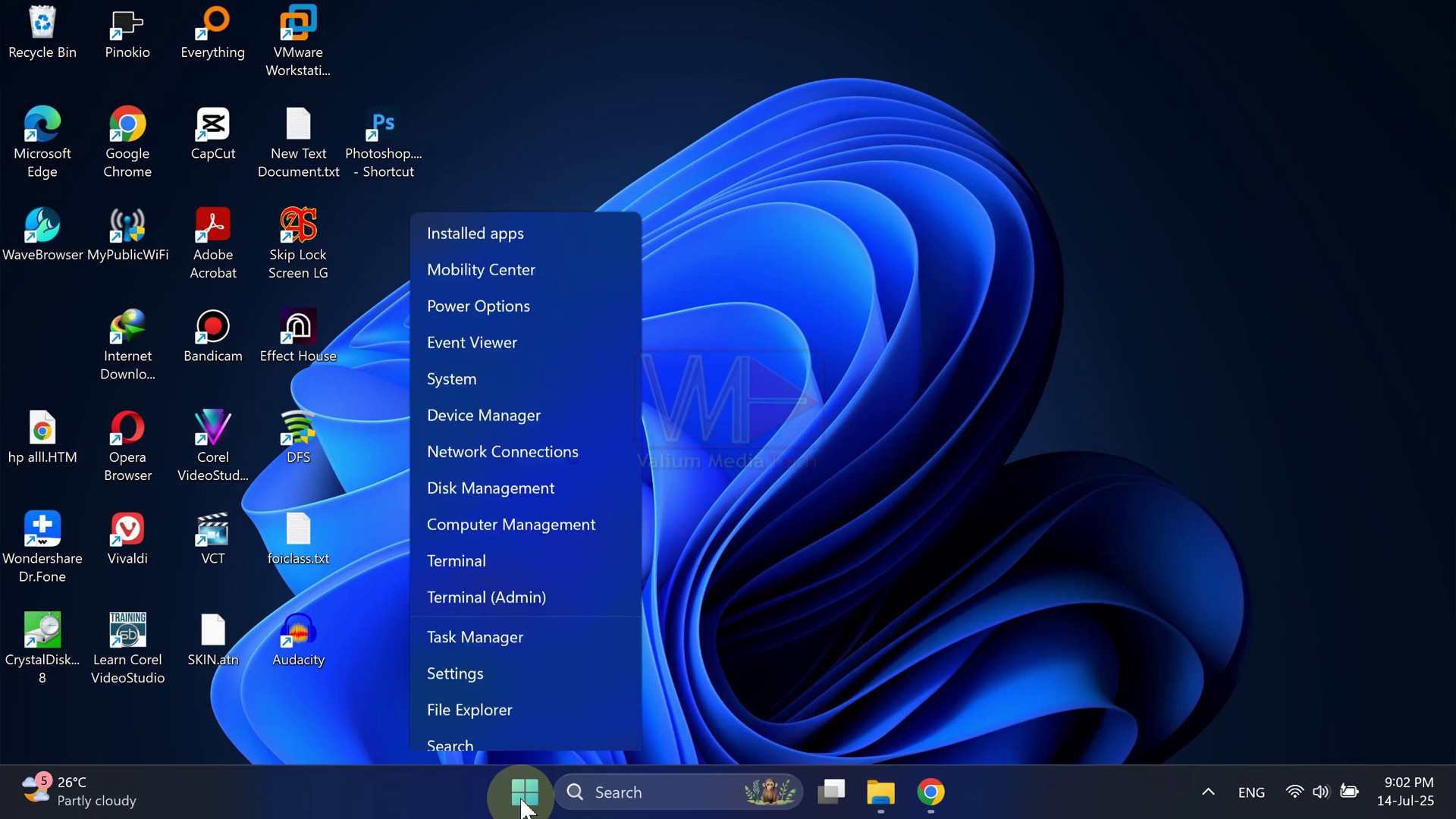